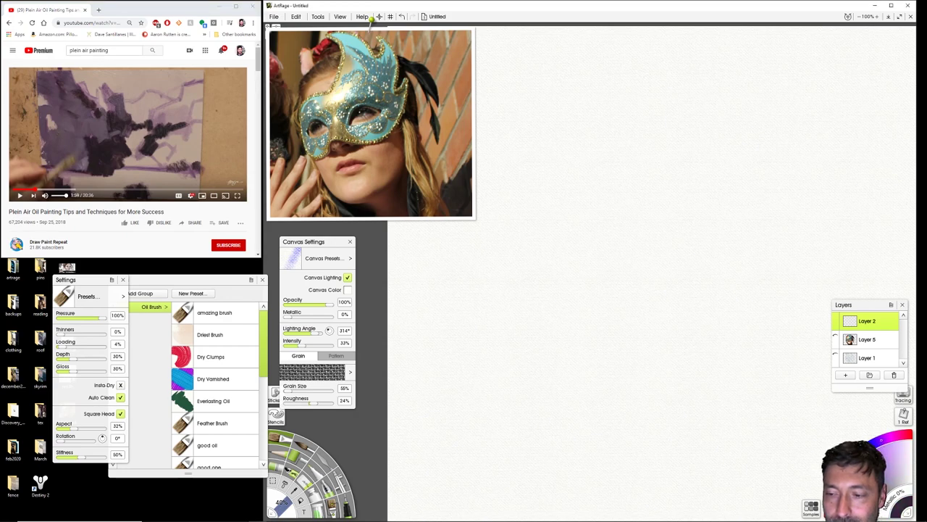
Block in a small dark purple mass on Layer 2 with short oil brush strokes, below the canvas centre
{"action": "mouse_move", "coordinate": [594, 358]}
{"action": "left_mouse_down"}
{"action": "mouse_move", "coordinate": [601, 417]}
{"action": "mouse_move", "coordinate": [616, 354]}
{"action": "mouse_move", "coordinate": [586, 361]}
{"action": "mouse_move", "coordinate": [605, 364]}
{"action": "mouse_move", "coordinate": [618, 394]}
{"action": "mouse_move", "coordinate": [605, 389]}
{"action": "mouse_move", "coordinate": [627, 373]}
{"action": "left_mouse_up"}
{"action": "mouse_move", "coordinate": [605, 405]}
{"action": "left_mouse_down"}
{"action": "mouse_move", "coordinate": [618, 415]}
{"action": "mouse_move", "coordinate": [602, 369]}
{"action": "mouse_move", "coordinate": [607, 400]}
{"action": "left_mouse_up"}
{"action": "left_click_drag", "start_coordinate": [624, 368], "coordinate": [614, 423]}
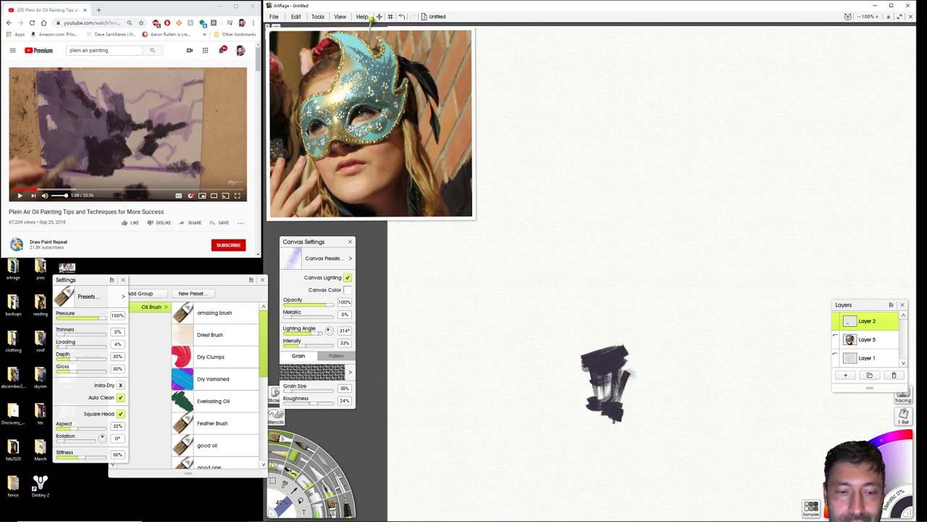
Sketch the landscape's ground line and slanting ridge outlines in light purple with the Hard Shader pencil, enlarging it to 500%
{"action": "key", "text": "p"}
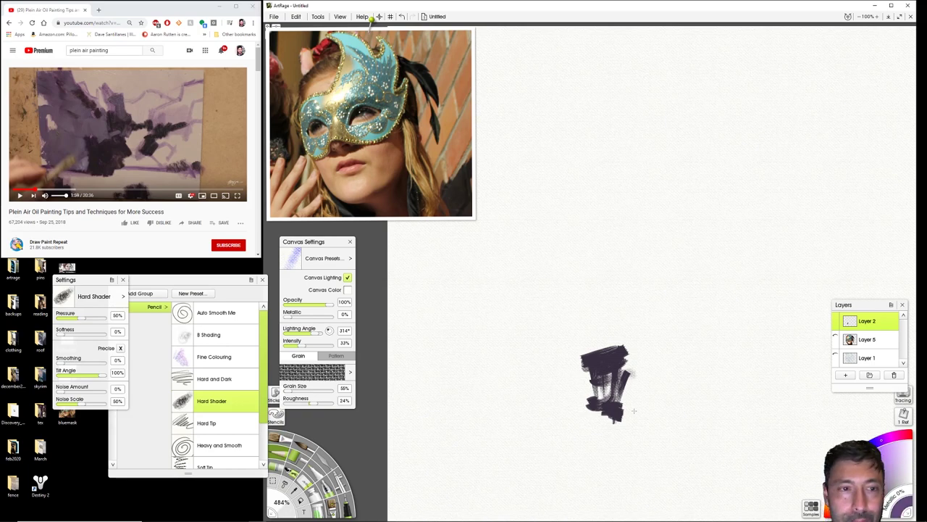
{"action": "mouse_move", "coordinate": [617, 407]}
{"action": "left_mouse_down"}
{"action": "mouse_move", "coordinate": [815, 407]}
{"action": "mouse_move", "coordinate": [465, 415]}
{"action": "mouse_move", "coordinate": [594, 424]}
{"action": "mouse_move", "coordinate": [511, 419]}
{"action": "left_mouse_up"}
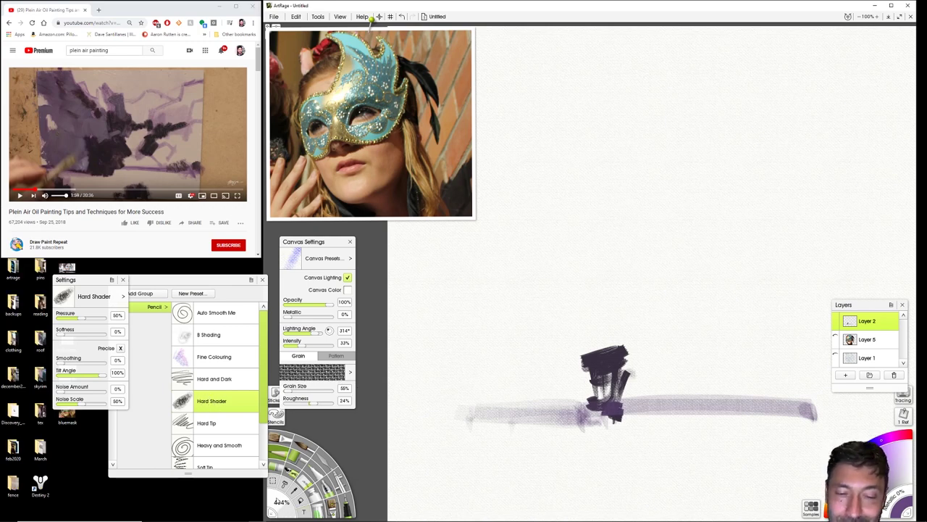
{"action": "key", "text": "shift"}
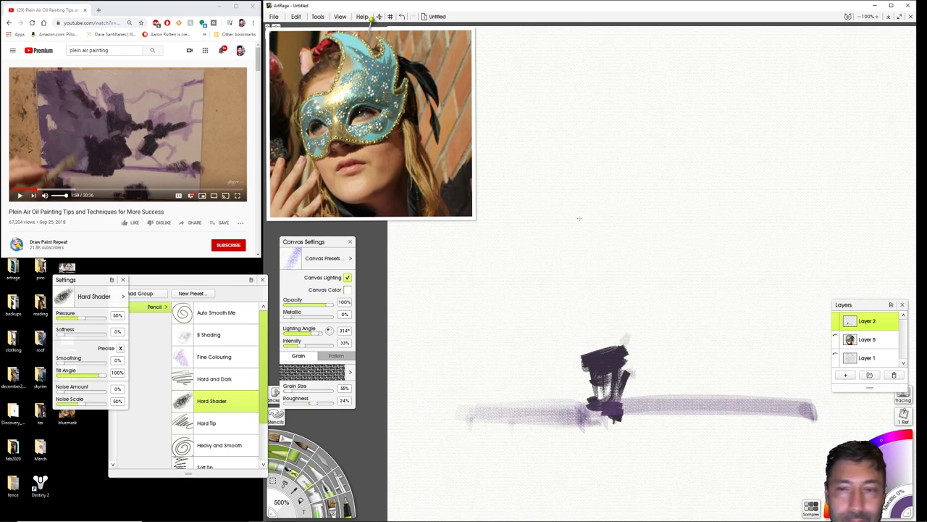
{"action": "mouse_move", "coordinate": [514, 215]}
{"action": "left_mouse_down"}
{"action": "mouse_move", "coordinate": [548, 214]}
{"action": "mouse_move", "coordinate": [599, 295]}
{"action": "mouse_move", "coordinate": [628, 241]}
{"action": "mouse_move", "coordinate": [637, 273]}
{"action": "mouse_move", "coordinate": [643, 259]}
{"action": "mouse_move", "coordinate": [663, 264]}
{"action": "mouse_move", "coordinate": [725, 218]}
{"action": "mouse_move", "coordinate": [723, 232]}
{"action": "mouse_move", "coordinate": [743, 255]}
{"action": "mouse_move", "coordinate": [673, 297]}
{"action": "mouse_move", "coordinate": [666, 329]}
{"action": "left_mouse_up"}
{"action": "mouse_move", "coordinate": [796, 224]}
{"action": "left_mouse_down"}
{"action": "mouse_move", "coordinate": [794, 195]}
{"action": "mouse_move", "coordinate": [847, 168]}
{"action": "mouse_move", "coordinate": [893, 151]}
{"action": "left_mouse_up"}
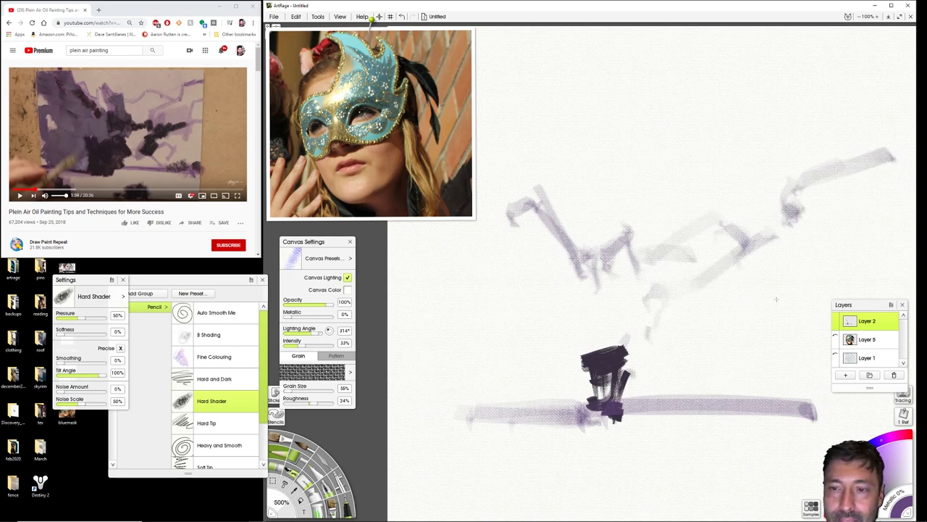
{"action": "mouse_move", "coordinate": [822, 296]}
{"action": "left_mouse_down"}
{"action": "mouse_move", "coordinate": [696, 355]}
{"action": "mouse_move", "coordinate": [673, 376]}
{"action": "left_mouse_up"}
{"action": "mouse_move", "coordinate": [717, 290]}
{"action": "left_mouse_down"}
{"action": "mouse_move", "coordinate": [652, 327]}
{"action": "mouse_move", "coordinate": [675, 384]}
{"action": "left_mouse_up"}
{"action": "mouse_move", "coordinate": [590, 310]}
{"action": "left_mouse_down"}
{"action": "mouse_move", "coordinate": [589, 335]}
{"action": "mouse_move", "coordinate": [569, 281]}
{"action": "mouse_move", "coordinate": [518, 226]}
{"action": "mouse_move", "coordinate": [492, 217]}
{"action": "left_mouse_up"}
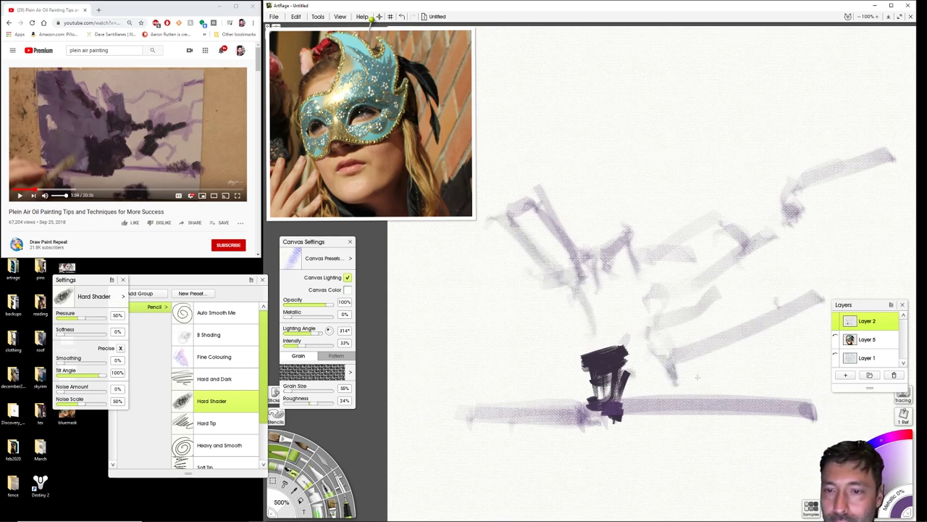
Paint the dark purple shadow shapes over the ridge lines and above the ground line with the oil brush
{"action": "left_click", "coordinate": [288, 444]}
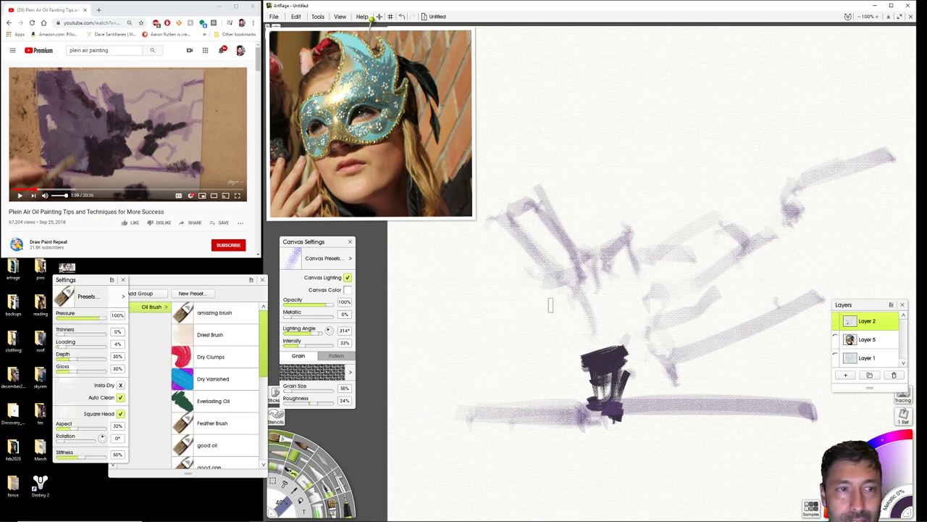
{"action": "mouse_move", "coordinate": [600, 271]}
{"action": "left_mouse_down"}
{"action": "mouse_move", "coordinate": [591, 292]}
{"action": "mouse_move", "coordinate": [599, 297]}
{"action": "mouse_move", "coordinate": [608, 286]}
{"action": "mouse_move", "coordinate": [580, 284]}
{"action": "mouse_move", "coordinate": [608, 290]}
{"action": "mouse_move", "coordinate": [589, 313]}
{"action": "left_mouse_up"}
{"action": "mouse_move", "coordinate": [559, 270]}
{"action": "left_mouse_down"}
{"action": "mouse_move", "coordinate": [493, 226]}
{"action": "mouse_move", "coordinate": [519, 226]}
{"action": "mouse_move", "coordinate": [506, 233]}
{"action": "mouse_move", "coordinate": [539, 271]}
{"action": "mouse_move", "coordinate": [516, 231]}
{"action": "mouse_move", "coordinate": [617, 305]}
{"action": "left_mouse_up"}
{"action": "mouse_move", "coordinate": [655, 337]}
{"action": "left_mouse_down"}
{"action": "mouse_move", "coordinate": [676, 339]}
{"action": "mouse_move", "coordinate": [684, 320]}
{"action": "mouse_move", "coordinate": [676, 316]}
{"action": "mouse_move", "coordinate": [658, 316]}
{"action": "mouse_move", "coordinate": [639, 338]}
{"action": "mouse_move", "coordinate": [771, 248]}
{"action": "left_mouse_up"}
{"action": "mouse_move", "coordinate": [645, 290]}
{"action": "left_mouse_down"}
{"action": "mouse_move", "coordinate": [622, 275]}
{"action": "mouse_move", "coordinate": [606, 295]}
{"action": "left_mouse_up"}
{"action": "mouse_move", "coordinate": [580, 368]}
{"action": "left_mouse_down"}
{"action": "mouse_move", "coordinate": [576, 398]}
{"action": "mouse_move", "coordinate": [542, 401]}
{"action": "mouse_move", "coordinate": [566, 398]}
{"action": "mouse_move", "coordinate": [612, 354]}
{"action": "mouse_move", "coordinate": [561, 377]}
{"action": "mouse_move", "coordinate": [575, 330]}
{"action": "mouse_move", "coordinate": [557, 321]}
{"action": "mouse_move", "coordinate": [573, 381]}
{"action": "mouse_move", "coordinate": [579, 341]}
{"action": "mouse_move", "coordinate": [558, 312]}
{"action": "left_mouse_up"}
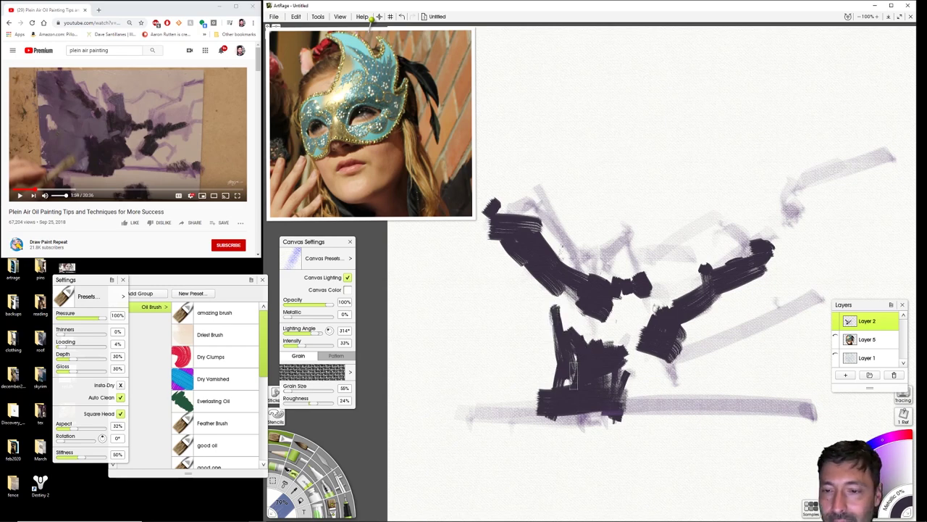
Advance the reference video to 3:42 and paint a mid-purple cliff mass with a base beside the dark central shape
{"action": "left_click", "coordinate": [166, 267]}
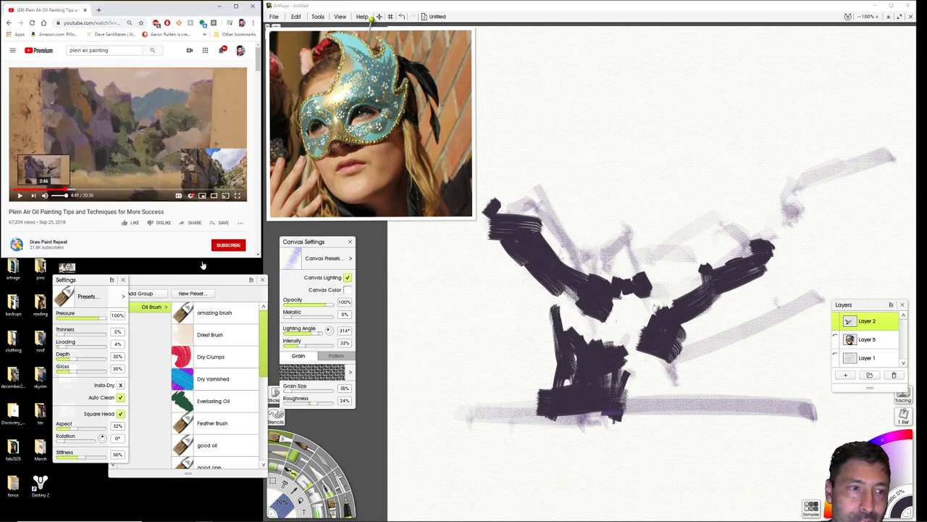
{"action": "left_click", "coordinate": [370, 19]}
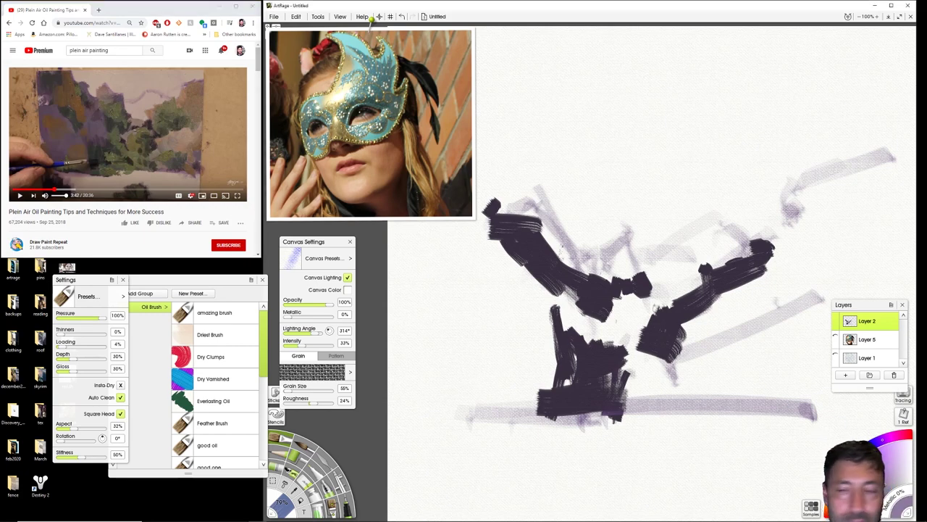
{"action": "mouse_move", "coordinate": [543, 322]}
{"action": "left_mouse_down"}
{"action": "mouse_move", "coordinate": [511, 301]}
{"action": "mouse_move", "coordinate": [523, 373]}
{"action": "left_mouse_up"}
{"action": "mouse_move", "coordinate": [521, 304]}
{"action": "left_mouse_down"}
{"action": "mouse_move", "coordinate": [514, 377]}
{"action": "mouse_move", "coordinate": [544, 340]}
{"action": "mouse_move", "coordinate": [507, 398]}
{"action": "mouse_move", "coordinate": [554, 318]}
{"action": "left_mouse_up"}
{"action": "mouse_move", "coordinate": [552, 362]}
{"action": "left_mouse_down"}
{"action": "mouse_move", "coordinate": [479, 406]}
{"action": "mouse_move", "coordinate": [583, 394]}
{"action": "left_mouse_up"}
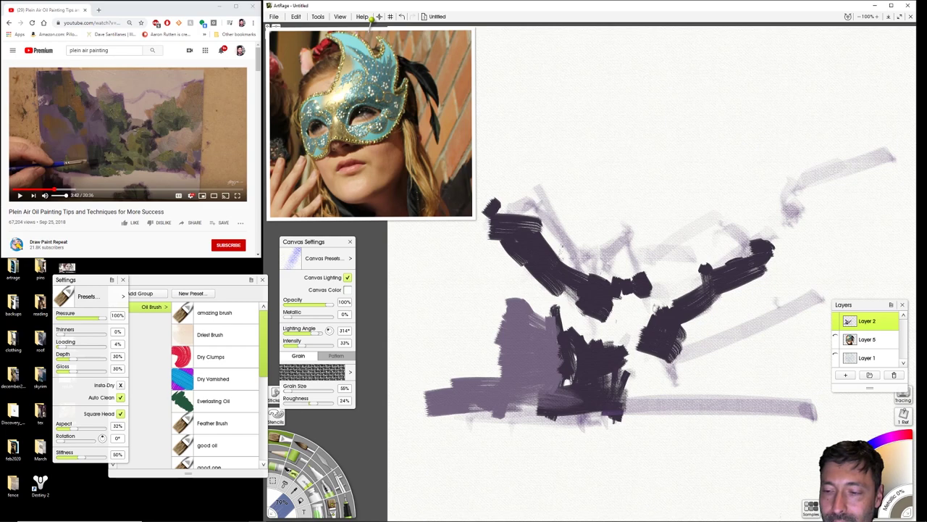
Add ochre strokes over and beside the purple cliff, and dark green foliage strokes from the central mass along the ground line
{"action": "mouse_move", "coordinate": [535, 358]}
{"action": "left_mouse_down"}
{"action": "mouse_move", "coordinate": [535, 416]}
{"action": "mouse_move", "coordinate": [547, 348]}
{"action": "left_mouse_up"}
{"action": "mouse_move", "coordinate": [541, 407]}
{"action": "left_mouse_down"}
{"action": "mouse_move", "coordinate": [541, 376]}
{"action": "mouse_move", "coordinate": [557, 396]}
{"action": "mouse_move", "coordinate": [549, 388]}
{"action": "left_mouse_up"}
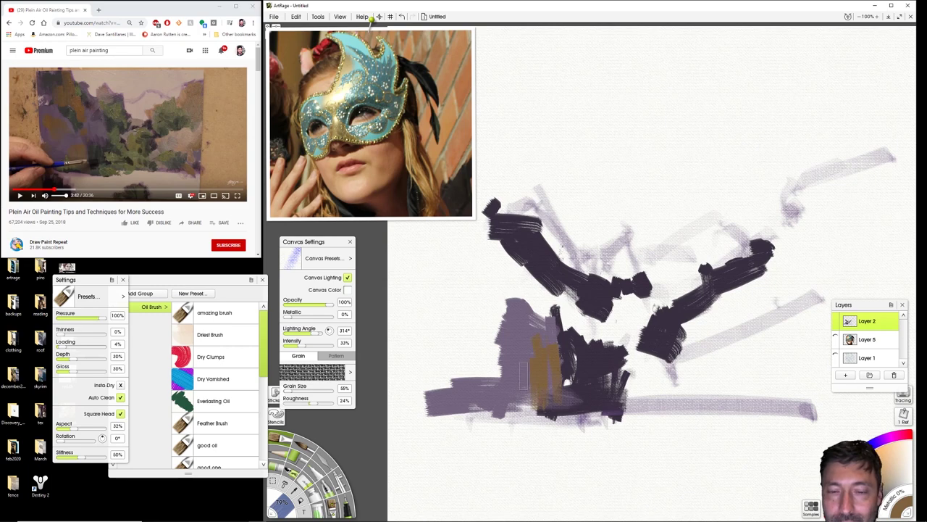
{"action": "mouse_move", "coordinate": [475, 305]}
{"action": "left_mouse_down"}
{"action": "mouse_move", "coordinate": [493, 329]}
{"action": "mouse_move", "coordinate": [505, 318]}
{"action": "mouse_move", "coordinate": [516, 341]}
{"action": "mouse_move", "coordinate": [495, 319]}
{"action": "left_mouse_up"}
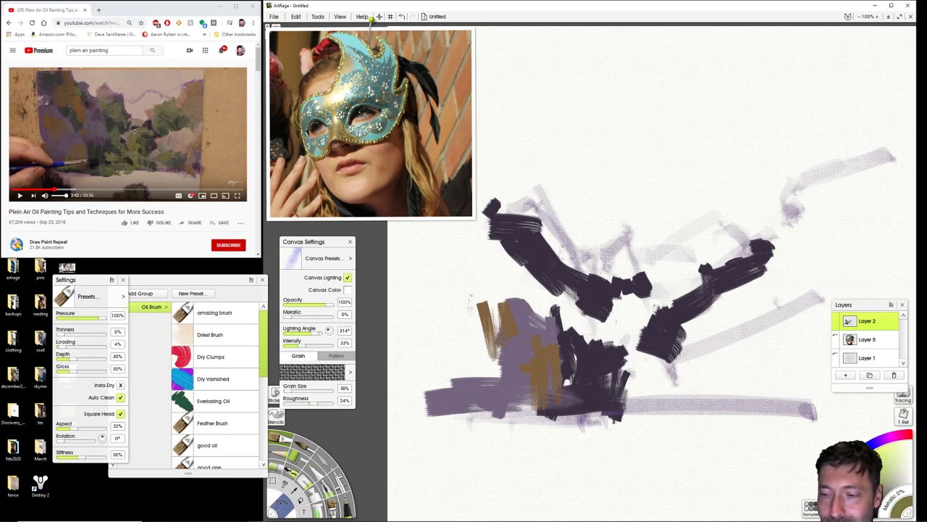
{"action": "mouse_move", "coordinate": [592, 353]}
{"action": "left_mouse_down"}
{"action": "mouse_move", "coordinate": [570, 393]}
{"action": "mouse_move", "coordinate": [573, 365]}
{"action": "mouse_move", "coordinate": [582, 397]}
{"action": "mouse_move", "coordinate": [567, 375]}
{"action": "mouse_move", "coordinate": [581, 399]}
{"action": "mouse_move", "coordinate": [595, 387]}
{"action": "mouse_move", "coordinate": [601, 403]}
{"action": "mouse_move", "coordinate": [613, 402]}
{"action": "mouse_move", "coordinate": [604, 371]}
{"action": "mouse_move", "coordinate": [613, 344]}
{"action": "mouse_move", "coordinate": [621, 418]}
{"action": "left_mouse_up"}
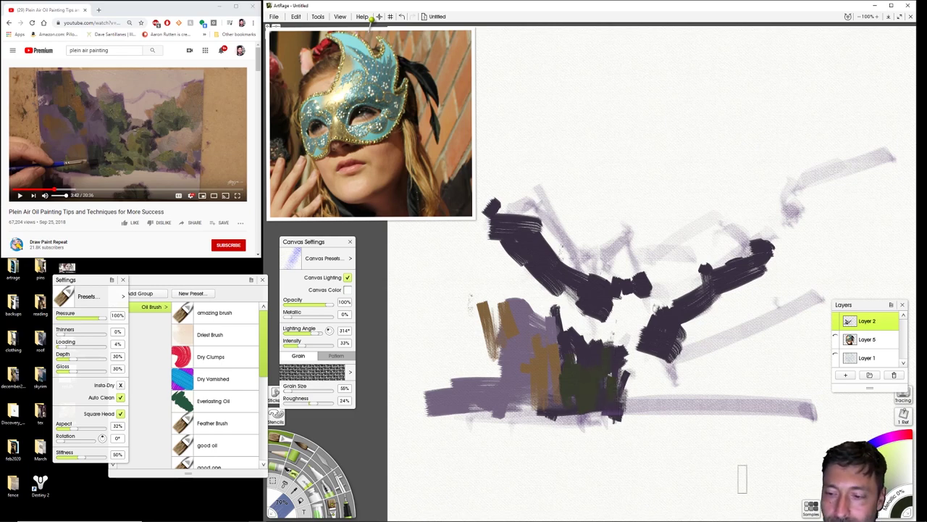
{"action": "mouse_move", "coordinate": [574, 380]}
{"action": "left_mouse_down"}
{"action": "mouse_move", "coordinate": [574, 410]}
{"action": "mouse_move", "coordinate": [578, 391]}
{"action": "mouse_move", "coordinate": [583, 403]}
{"action": "mouse_move", "coordinate": [565, 363]}
{"action": "mouse_move", "coordinate": [587, 402]}
{"action": "mouse_move", "coordinate": [603, 407]}
{"action": "mouse_move", "coordinate": [642, 404]}
{"action": "mouse_move", "coordinate": [650, 385]}
{"action": "mouse_move", "coordinate": [655, 402]}
{"action": "mouse_move", "coordinate": [719, 403]}
{"action": "left_mouse_up"}
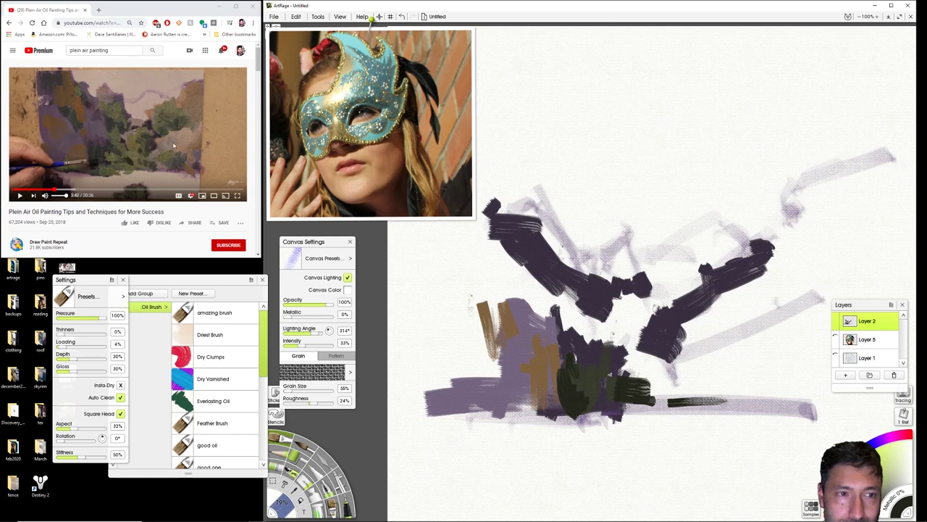
Review the later stages of the painting video at 6:02 and 7:55, and minimize the browser
{"action": "left_click", "coordinate": [65, 190]}
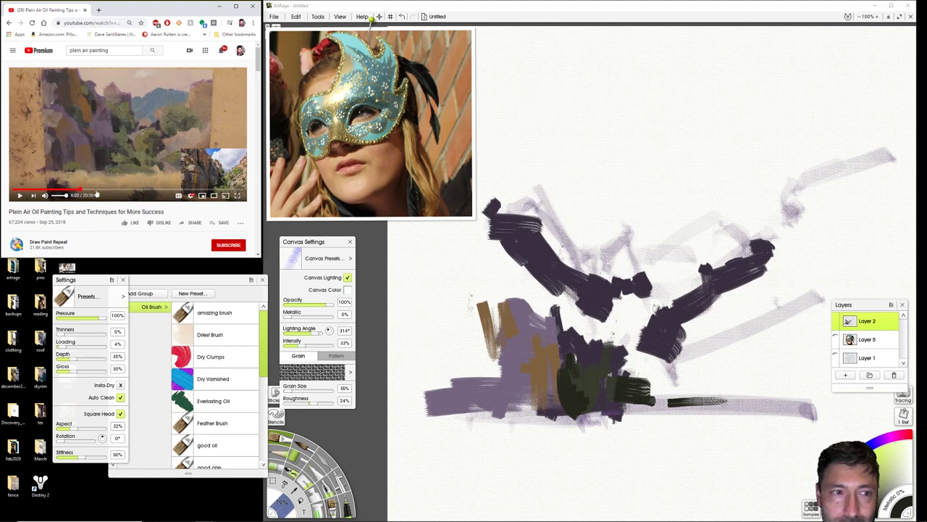
{"action": "left_click", "coordinate": [81, 191]}
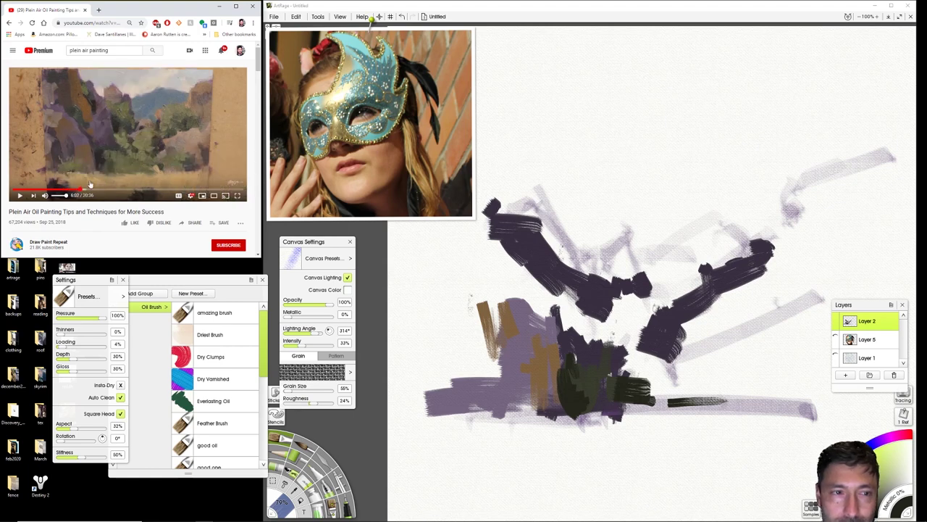
{"action": "left_click", "coordinate": [99, 190]}
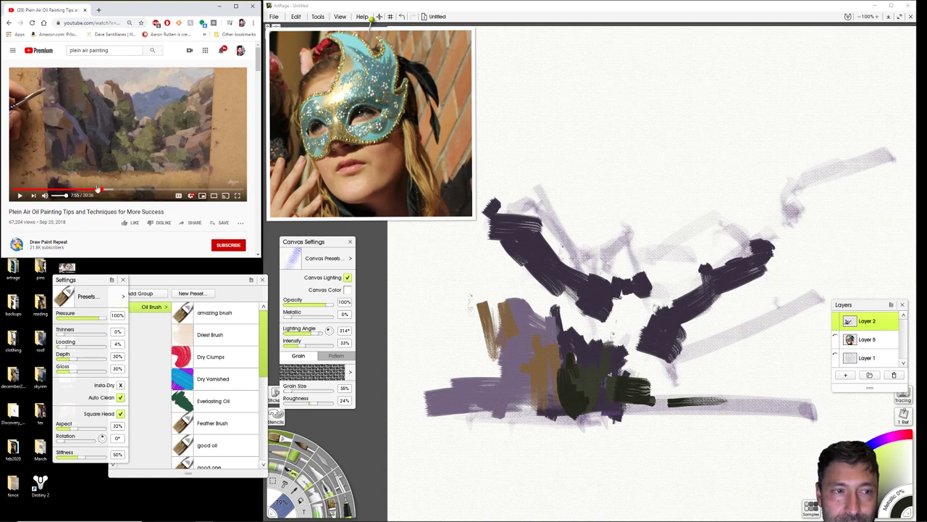
{"action": "left_click", "coordinate": [221, 7]}
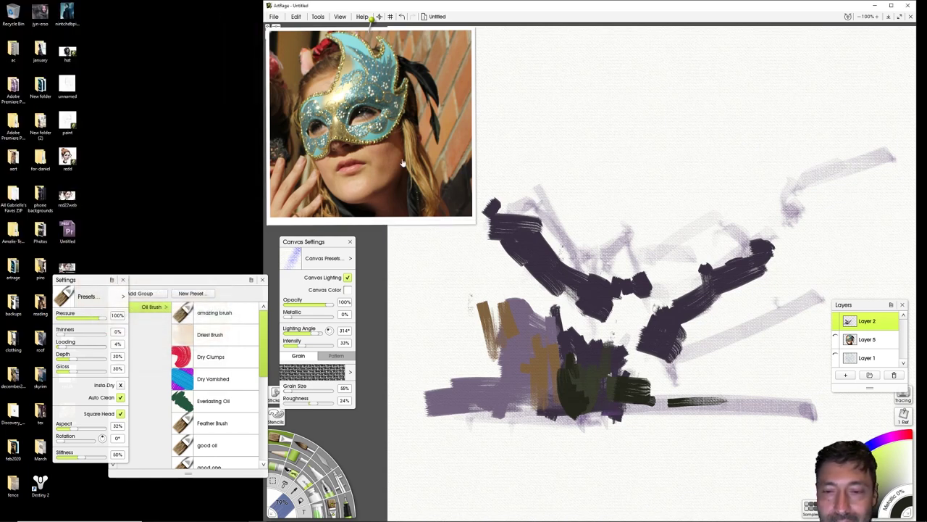
Maximize the ArtRage window and arrange the mask reference photo, Settings, Presets and Canvas Settings panels beside the canvas
{"action": "double_click", "coordinate": [621, 7]}
{"action": "left_click_drag", "start_coordinate": [218, 115], "coordinate": [192, 107]}
{"action": "left_click_drag", "start_coordinate": [329, 246], "coordinate": [228, 231]}
{"action": "left_click_drag", "start_coordinate": [90, 280], "coordinate": [52, 231]}
{"action": "left_click_drag", "start_coordinate": [143, 280], "coordinate": [135, 248]}
{"action": "mouse_move", "coordinate": [200, 229]}
{"action": "left_mouse_down"}
{"action": "mouse_move", "coordinate": [203, 239]}
{"action": "mouse_move", "coordinate": [185, 232]}
{"action": "left_mouse_up"}
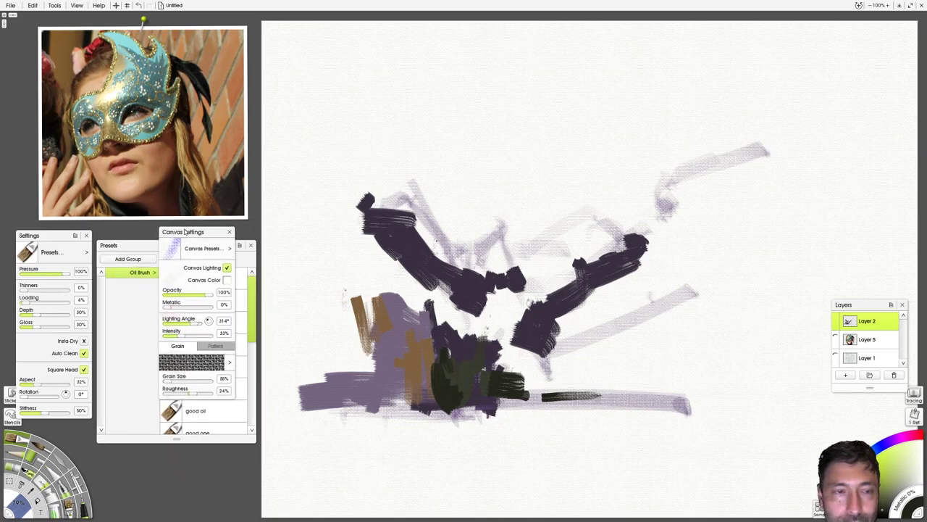
Clear the landscape demo from Layer 2 and show the portrait sketch on Layer 1
{"action": "left_click", "coordinate": [895, 327]}
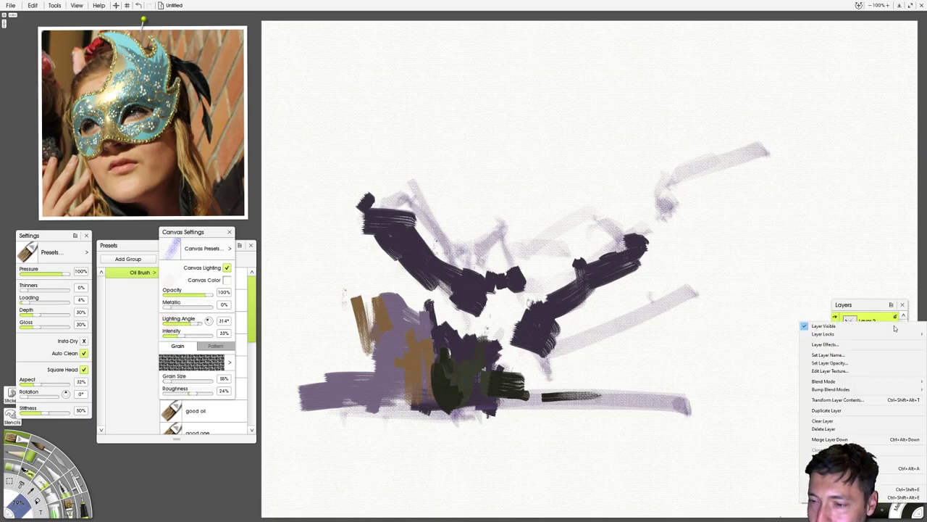
{"action": "left_click", "coordinate": [826, 421]}
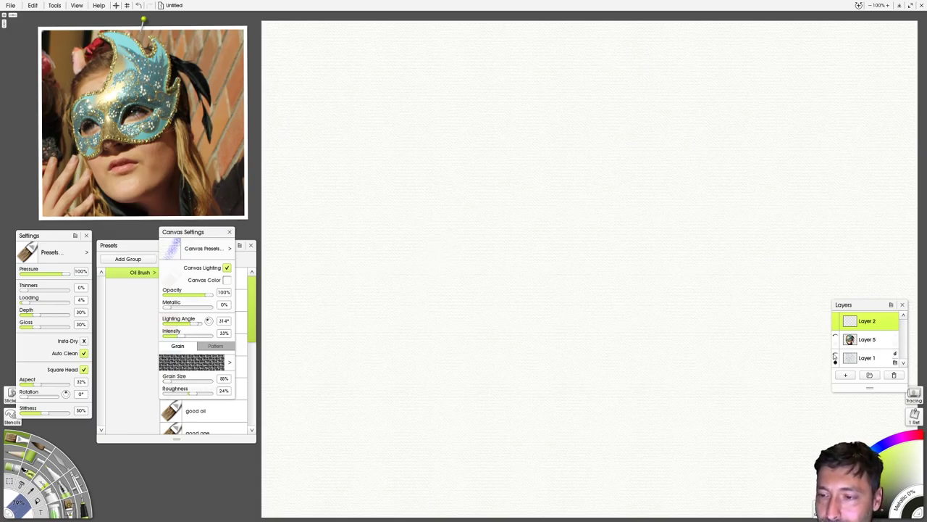
{"action": "left_click", "coordinate": [835, 355]}
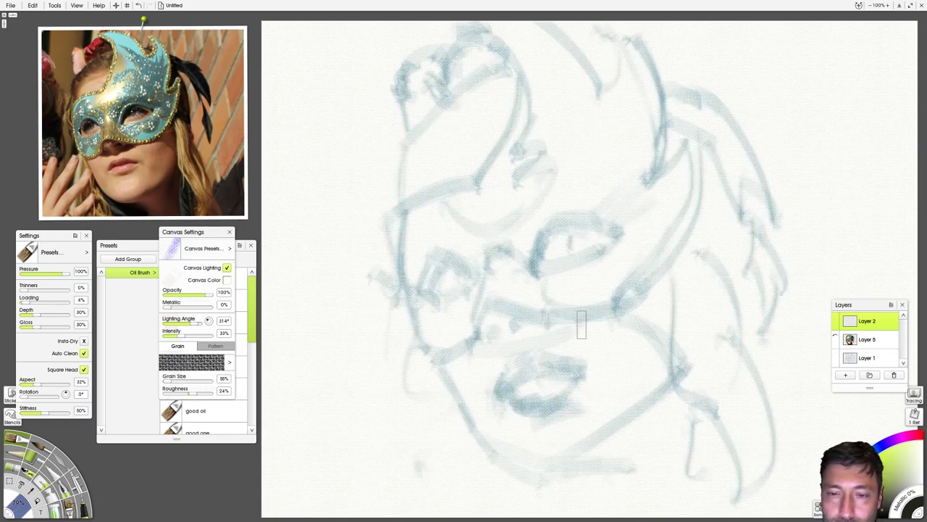
Activate the Hard Shader pencil and separate the Canvas Settings and Presets panels so they sit side by side
{"action": "left_click", "coordinate": [25, 456]}
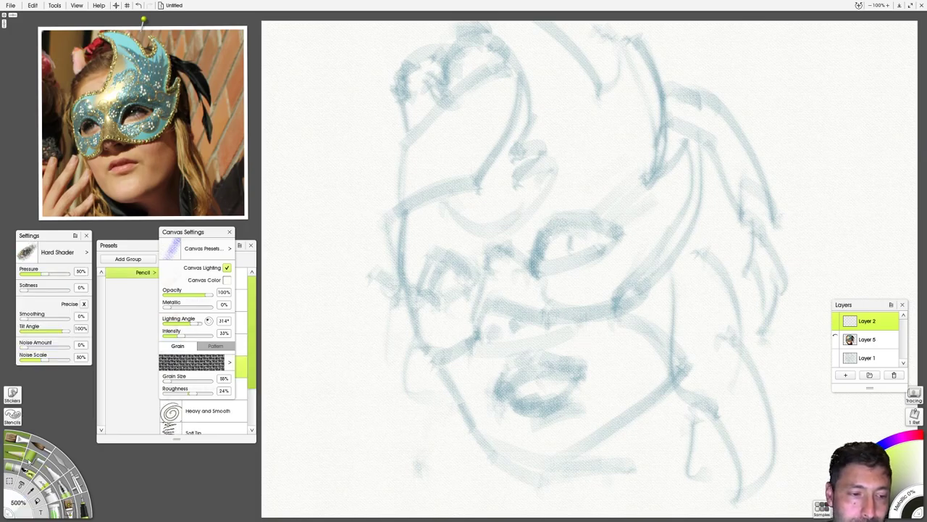
{"action": "left_click_drag", "start_coordinate": [192, 234], "coordinate": [295, 231]}
{"action": "left_click_drag", "start_coordinate": [204, 252], "coordinate": [204, 242]}
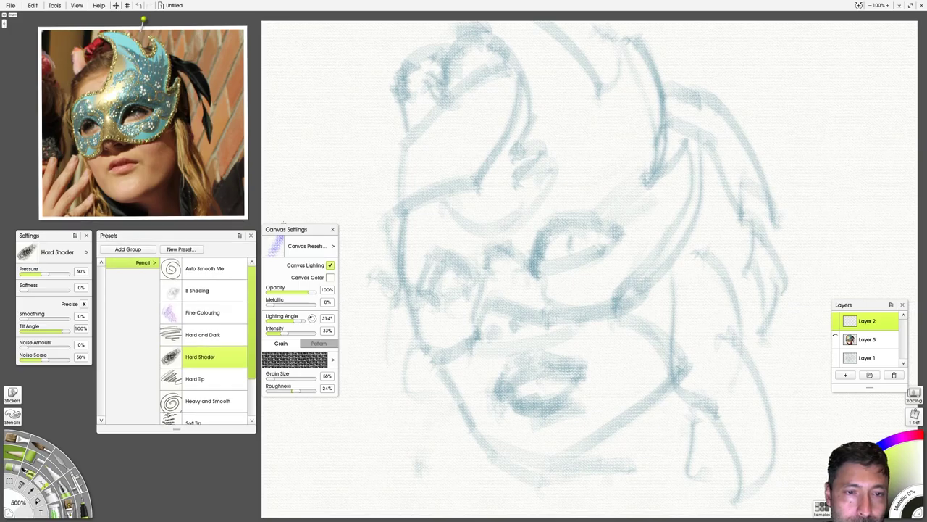
{"action": "left_click_drag", "start_coordinate": [287, 231], "coordinate": [288, 240]}
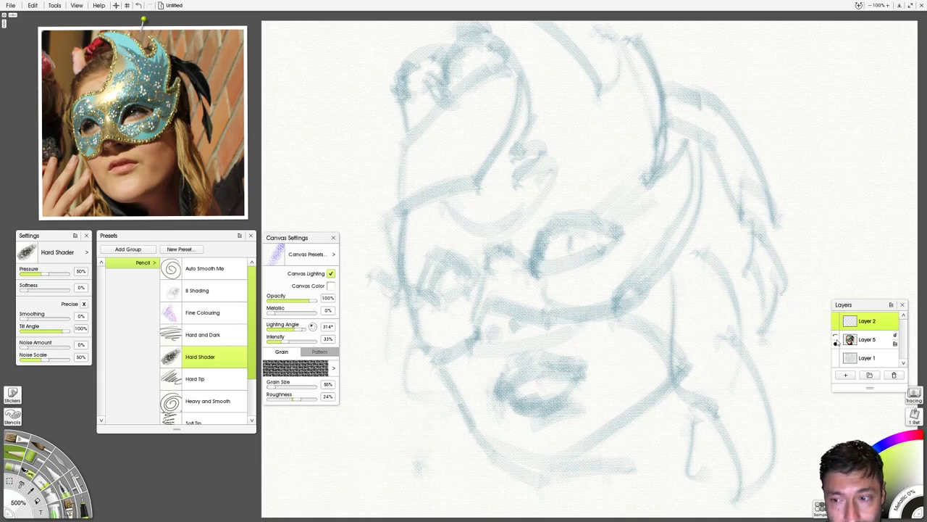
Show the painted portrait on Layer 5 and switch to the oil brush
{"action": "left_click", "coordinate": [836, 337]}
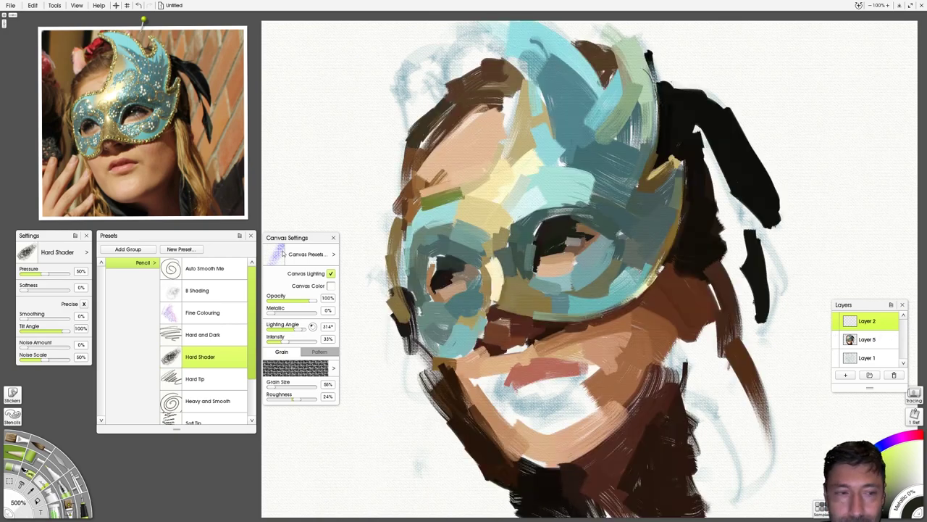
{"action": "key", "text": "o"}
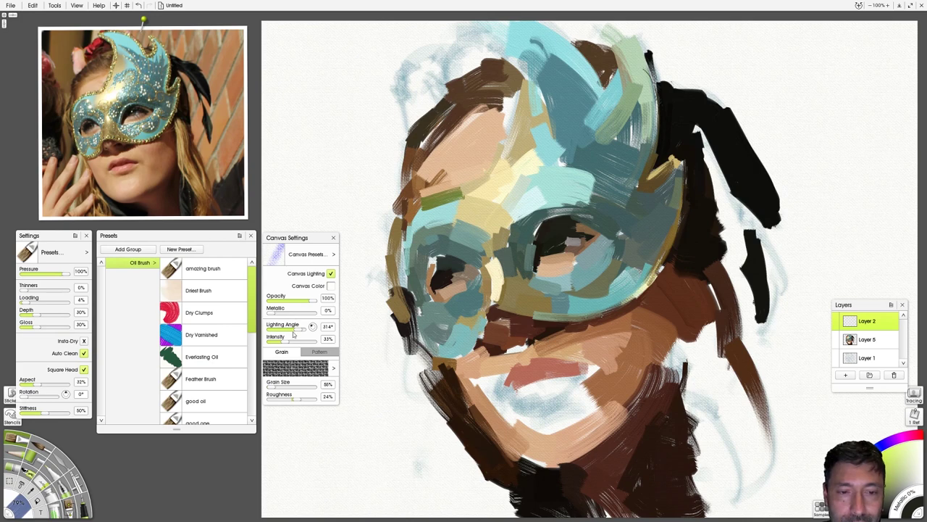
Place the brush Settings panel above Canvas Settings and apply the Smooth Canvas preset
{"action": "left_click_drag", "start_coordinate": [41, 243], "coordinate": [305, 48]}
{"action": "left_click_drag", "start_coordinate": [297, 242], "coordinate": [295, 242]}
{"action": "left_click", "coordinate": [308, 257]}
{"action": "mouse_move", "coordinate": [374, 315]}
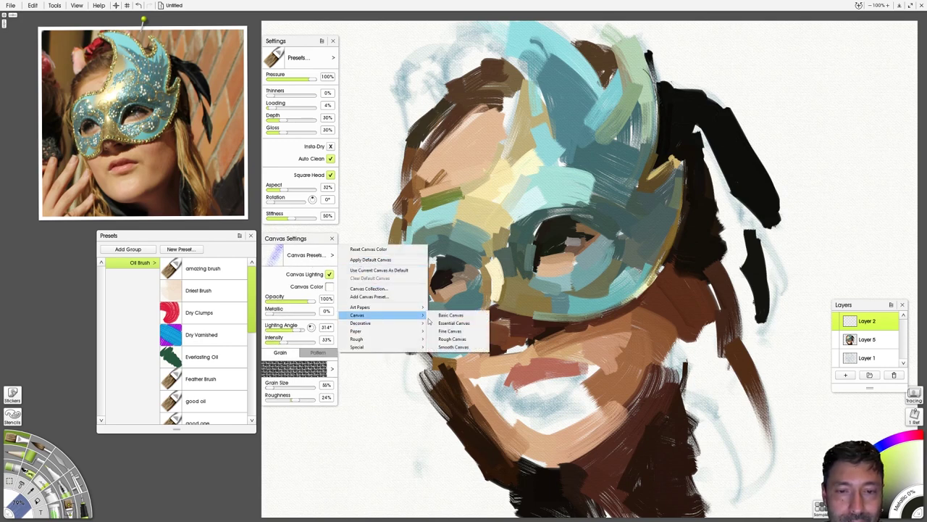
{"action": "left_click", "coordinate": [437, 346]}
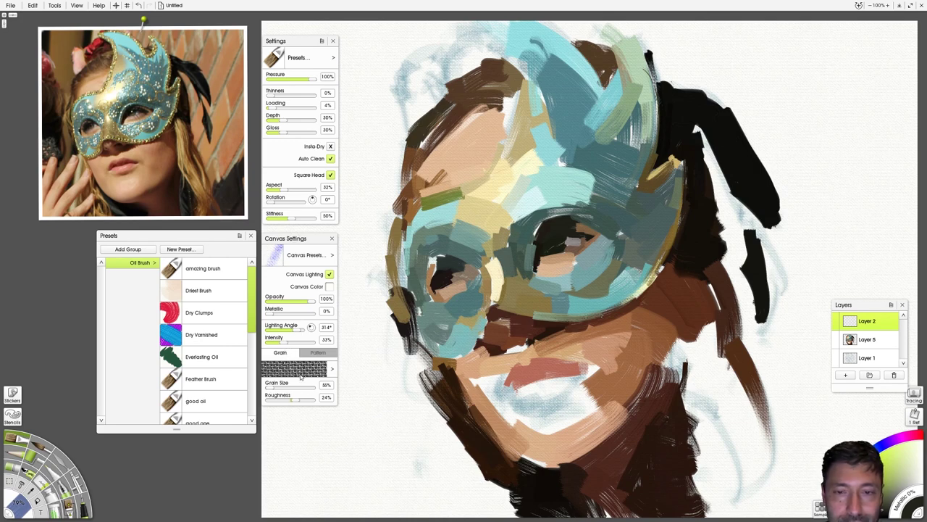
Add a short teal stroke to the upper part of the mask and paint the dark red tones of the lips
{"action": "mouse_move", "coordinate": [607, 165]}
{"action": "left_mouse_down"}
{"action": "mouse_move", "coordinate": [595, 203]}
{"action": "mouse_move", "coordinate": [608, 151]}
{"action": "left_mouse_up"}
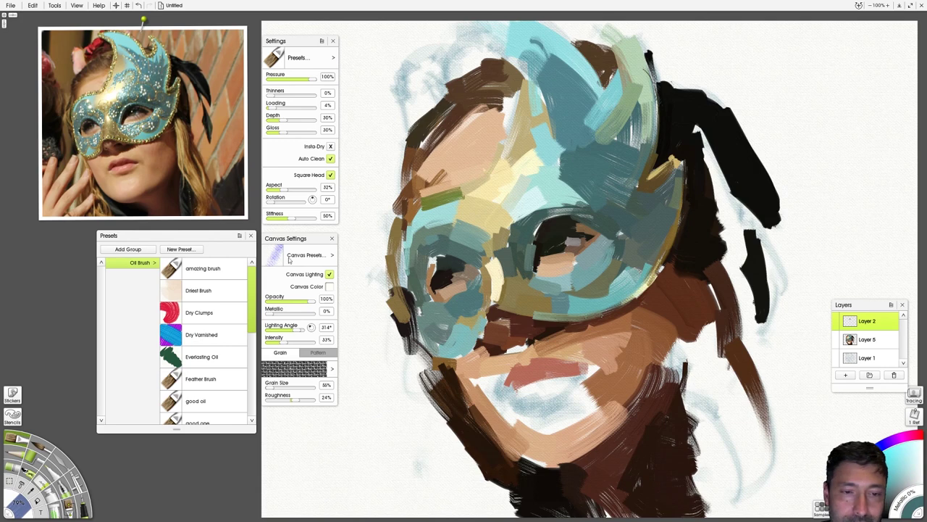
{"action": "mouse_move", "coordinate": [182, 160]}
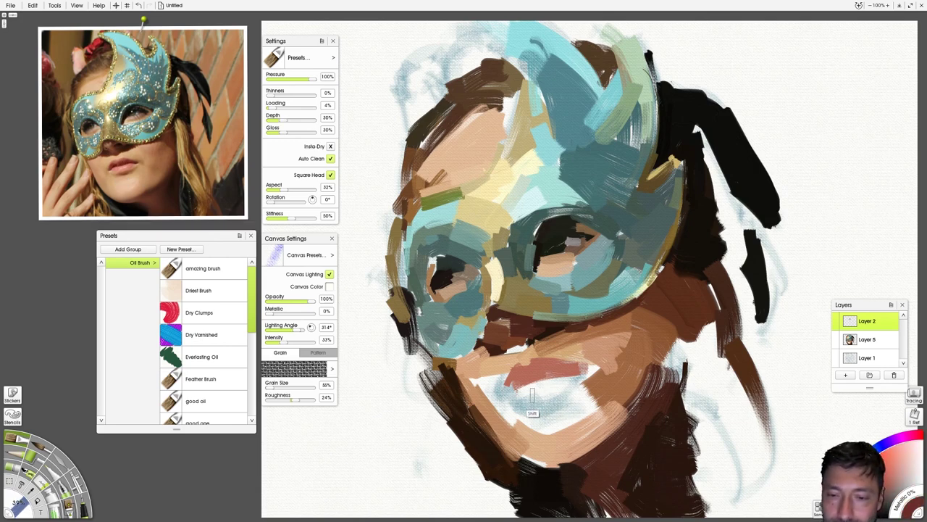
{"action": "mouse_move", "coordinate": [512, 389]}
{"action": "left_mouse_down"}
{"action": "mouse_move", "coordinate": [590, 367]}
{"action": "mouse_move", "coordinate": [562, 384]}
{"action": "mouse_move", "coordinate": [578, 386]}
{"action": "left_mouse_up"}
Paint the lower lip in pink and add a dark brown shadow stroke beneath it
{"action": "mouse_move", "coordinate": [128, 182]}
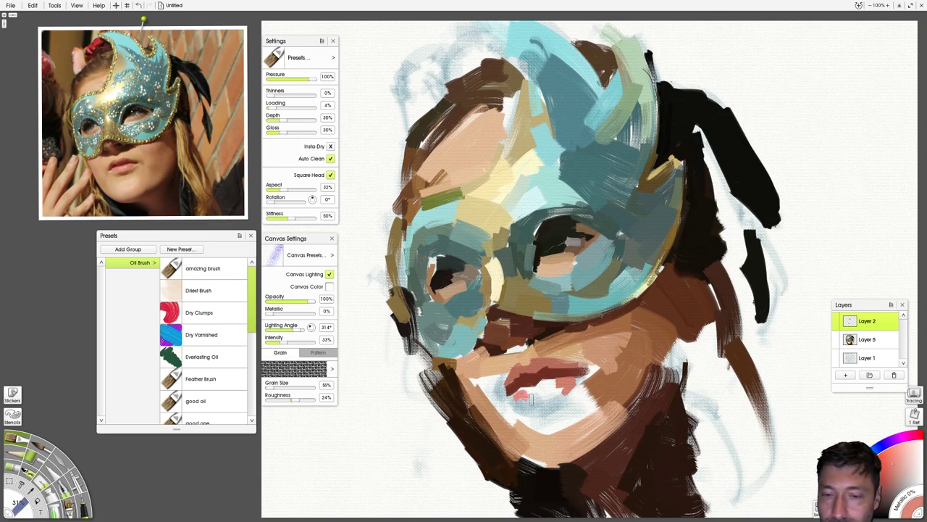
{"action": "mouse_move", "coordinate": [563, 381]}
{"action": "left_mouse_down"}
{"action": "mouse_move", "coordinate": [511, 401]}
{"action": "mouse_move", "coordinate": [542, 404]}
{"action": "mouse_move", "coordinate": [523, 411]}
{"action": "mouse_move", "coordinate": [554, 393]}
{"action": "mouse_move", "coordinate": [492, 402]}
{"action": "left_mouse_up"}
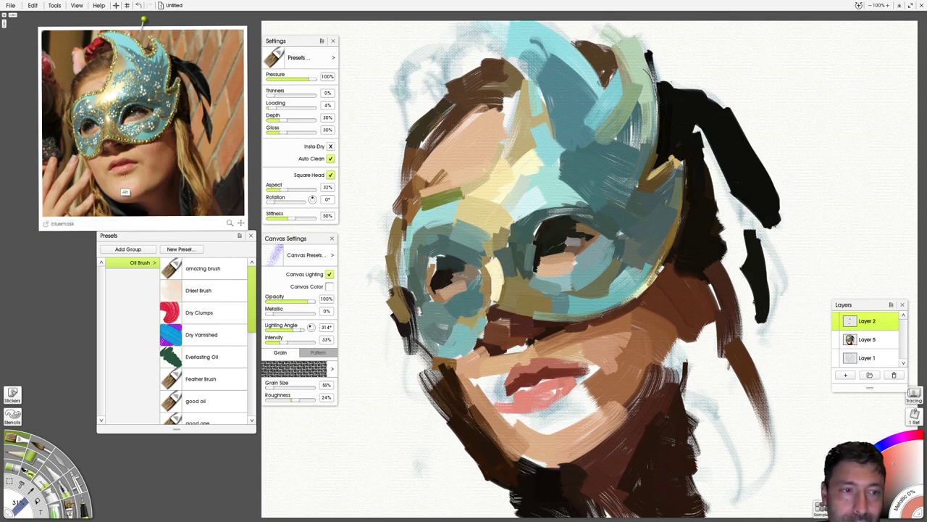
{"action": "mouse_move", "coordinate": [539, 430]}
{"action": "left_mouse_down"}
{"action": "mouse_move", "coordinate": [536, 420]}
{"action": "mouse_move", "coordinate": [555, 404]}
{"action": "left_mouse_up"}
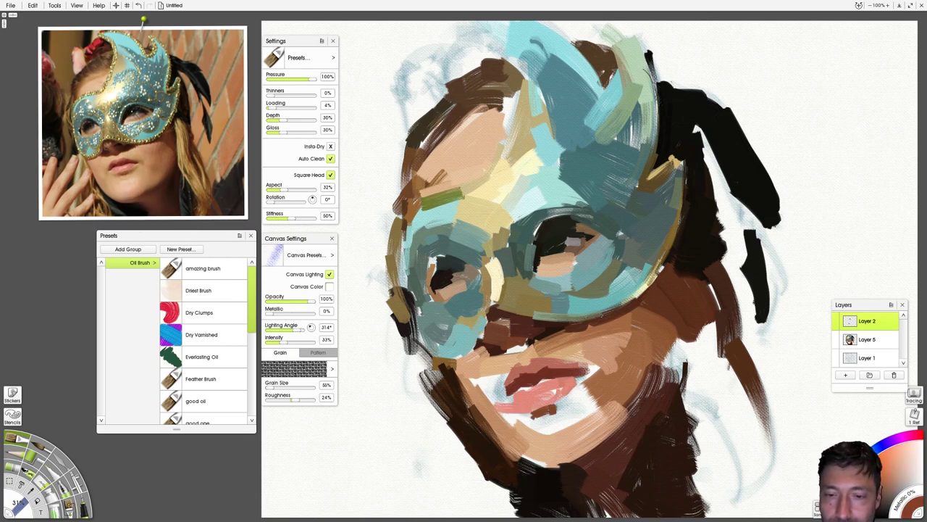
Refine the lips with lighter pink and dark red strokes and paint dark brown shadow beneath the mask's lower edge
{"action": "left_click_drag", "start_coordinate": [577, 385], "coordinate": [551, 417]}
{"action": "mouse_move", "coordinate": [135, 190]}
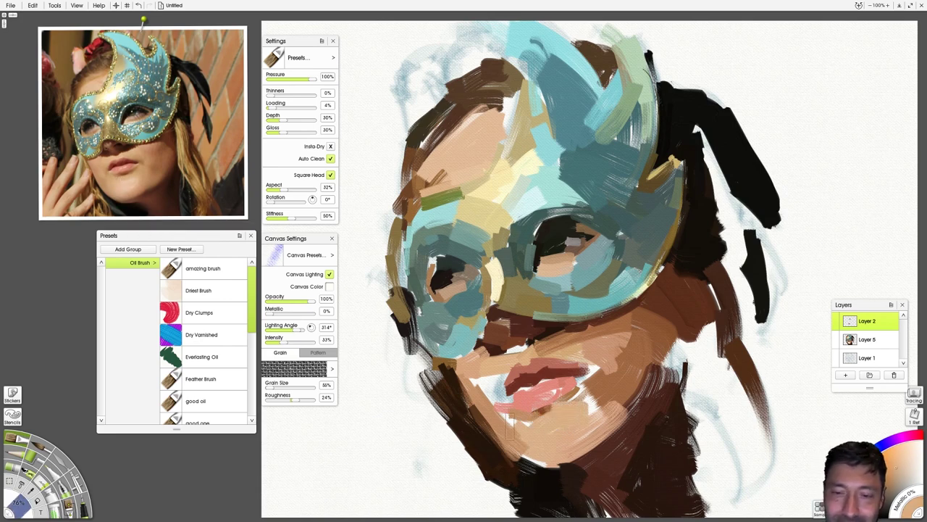
{"action": "mouse_move", "coordinate": [151, 169]}
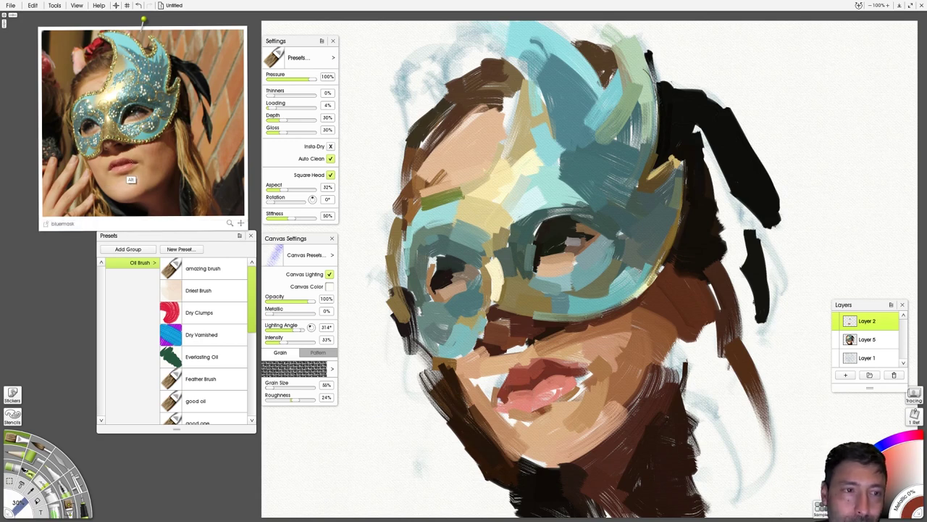
{"action": "left_click_drag", "start_coordinate": [548, 376], "coordinate": [575, 371]}
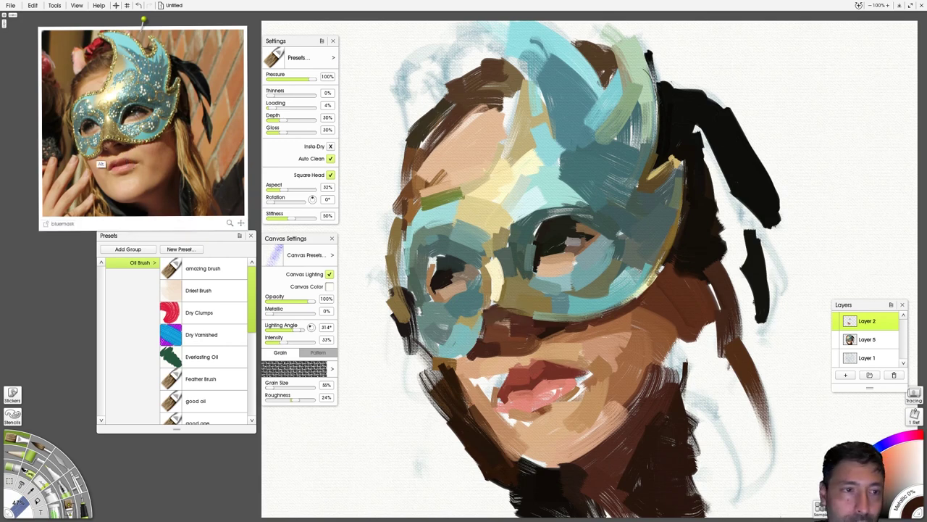
{"action": "left_click_drag", "start_coordinate": [472, 355], "coordinate": [450, 369]}
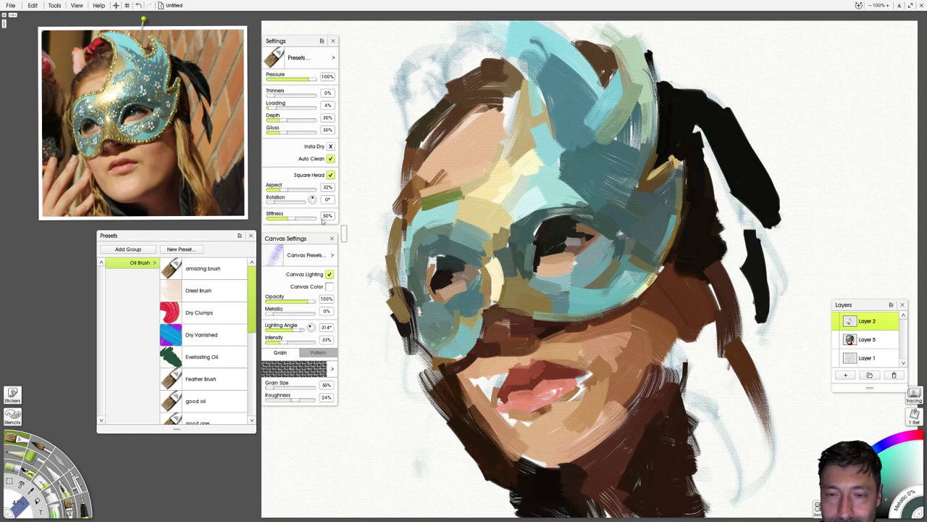
Darken the smaller eye opening with a reduced brush size and add an olive-gold stroke to the mask's upper edge
{"action": "key", "text": "bracketleft"}
{"action": "key", "text": "bracketleft"}
{"action": "key", "text": "bracketleft"}
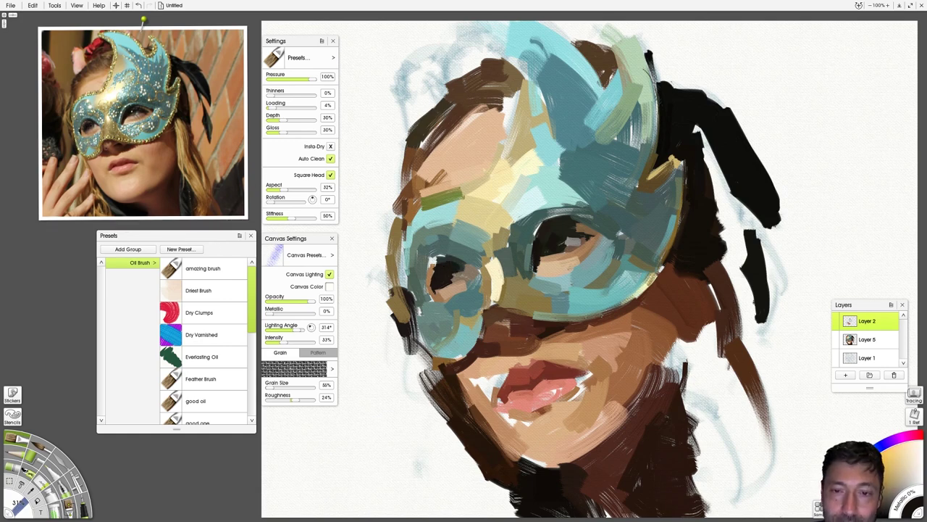
{"action": "left_click_drag", "start_coordinate": [445, 267], "coordinate": [463, 262]}
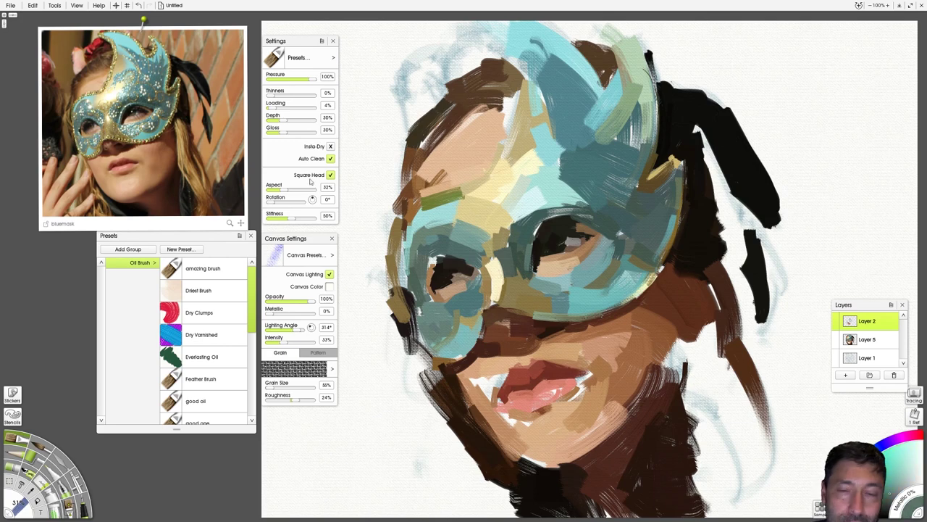
{"action": "left_click_drag", "start_coordinate": [444, 250], "coordinate": [471, 270]}
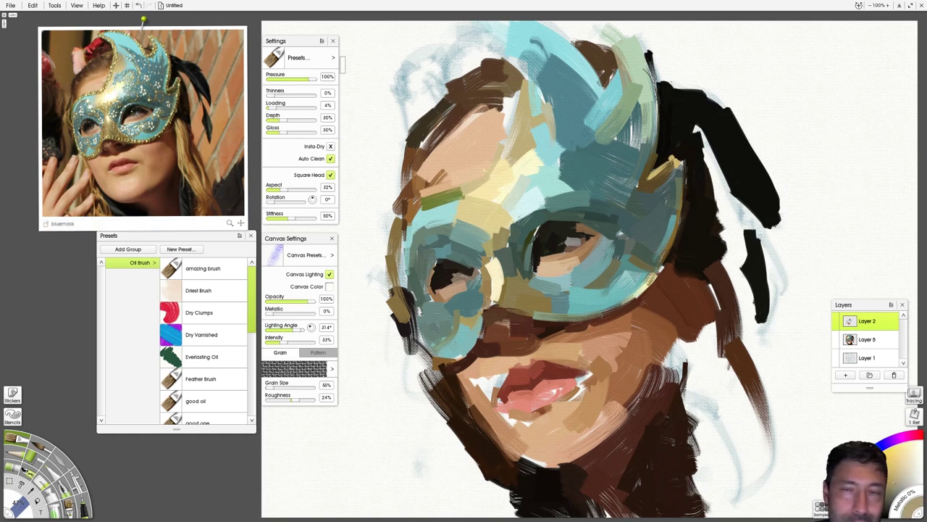
{"action": "mouse_move", "coordinate": [535, 78]}
{"action": "left_mouse_down"}
{"action": "mouse_move", "coordinate": [540, 120]}
{"action": "mouse_move", "coordinate": [542, 109]}
{"action": "left_mouse_up"}
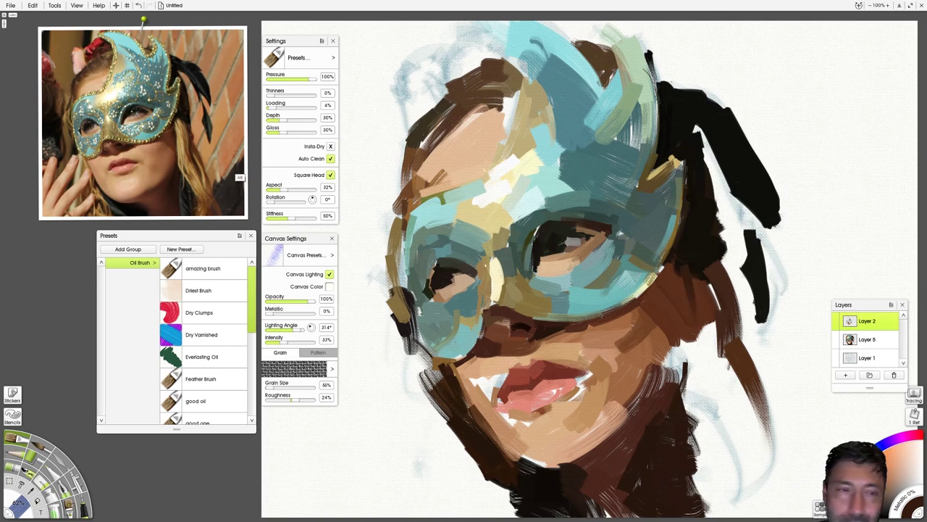
Paint hair strokes beside the cheek and fill the chin's lower edge with skin tones sampled from the reference photo
{"action": "left_click_drag", "start_coordinate": [694, 266], "coordinate": [685, 365]}
{"action": "left_click_drag", "start_coordinate": [684, 250], "coordinate": [685, 312]}
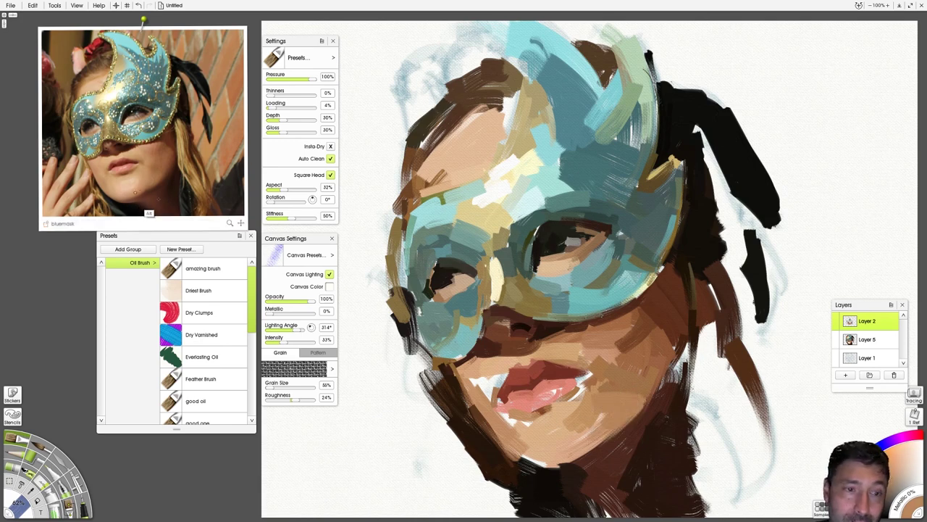
{"action": "mouse_move", "coordinate": [533, 463]}
{"action": "left_mouse_down"}
{"action": "mouse_move", "coordinate": [578, 460]}
{"action": "mouse_move", "coordinate": [559, 471]}
{"action": "left_mouse_up"}
{"action": "left_click_drag", "start_coordinate": [551, 436], "coordinate": [590, 467]}
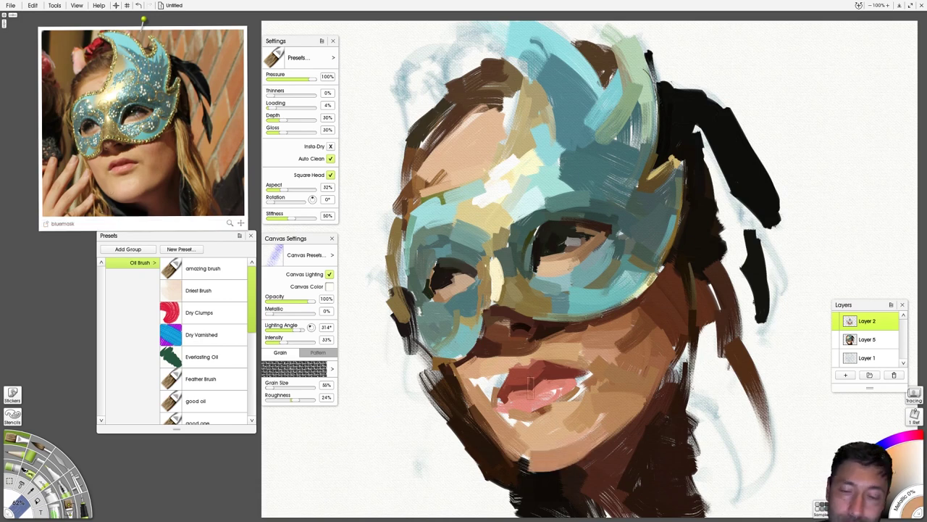
{"action": "left_click_drag", "start_coordinate": [516, 440], "coordinate": [547, 471]}
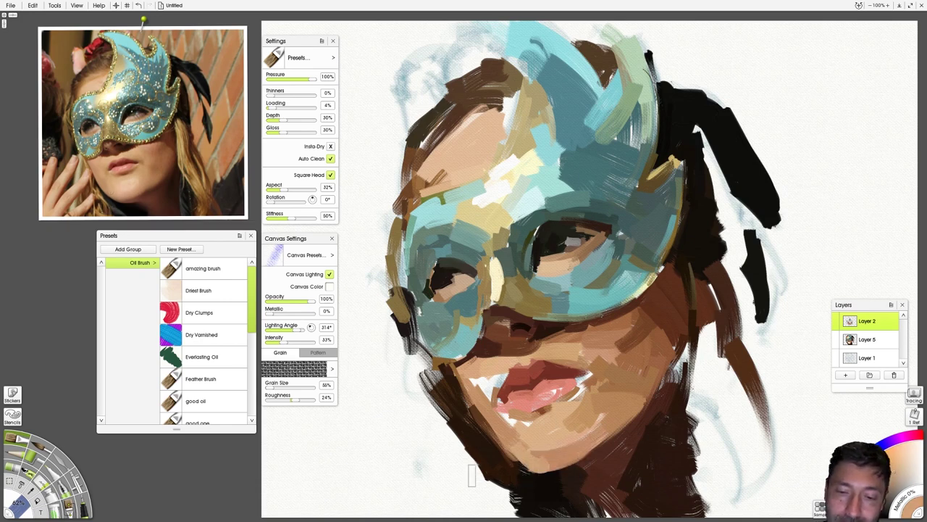
{"action": "left_click", "coordinate": [116, 201], "text": "alt"}
{"action": "left_click", "coordinate": [133, 200], "text": "alt"}
{"action": "left_click_drag", "start_coordinate": [560, 428], "coordinate": [532, 449]}
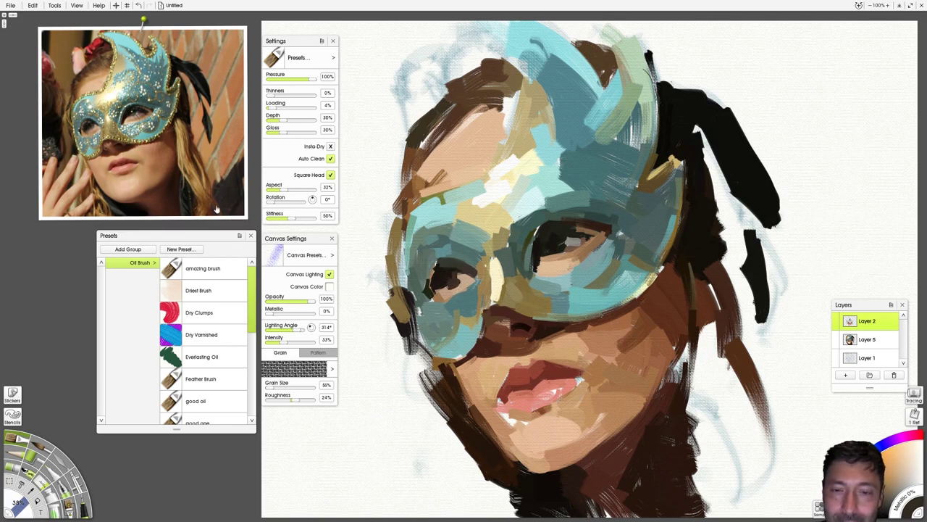
Paint a skin-tone stroke inside the smaller eye opening and reduce the brush size to refine the eye details
{"action": "left_click_drag", "start_coordinate": [450, 289], "coordinate": [463, 284]}
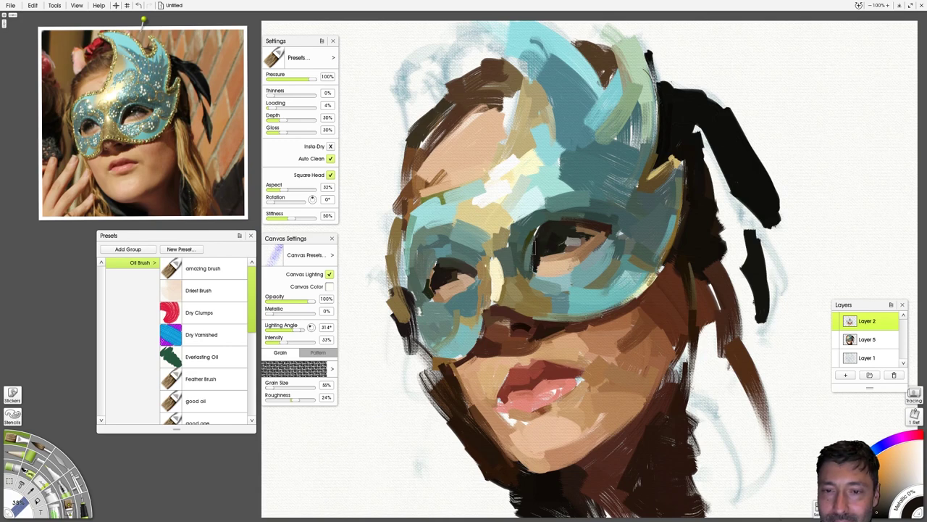
{"action": "mouse_move", "coordinate": [141, 137]}
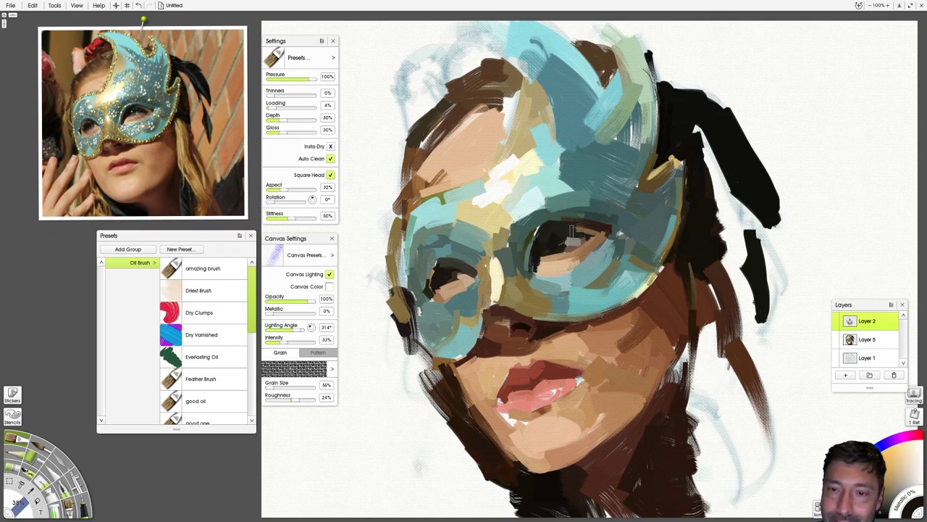
{"action": "mouse_move", "coordinate": [191, 137]}
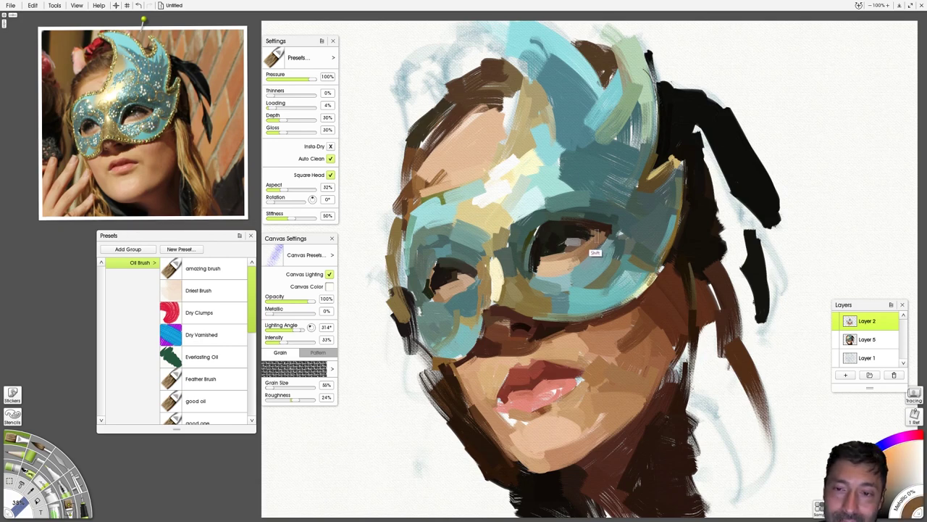
{"action": "key", "text": "bracketleft"}
{"action": "key", "text": "bracketleft"}
{"action": "key", "text": "bracketleft"}
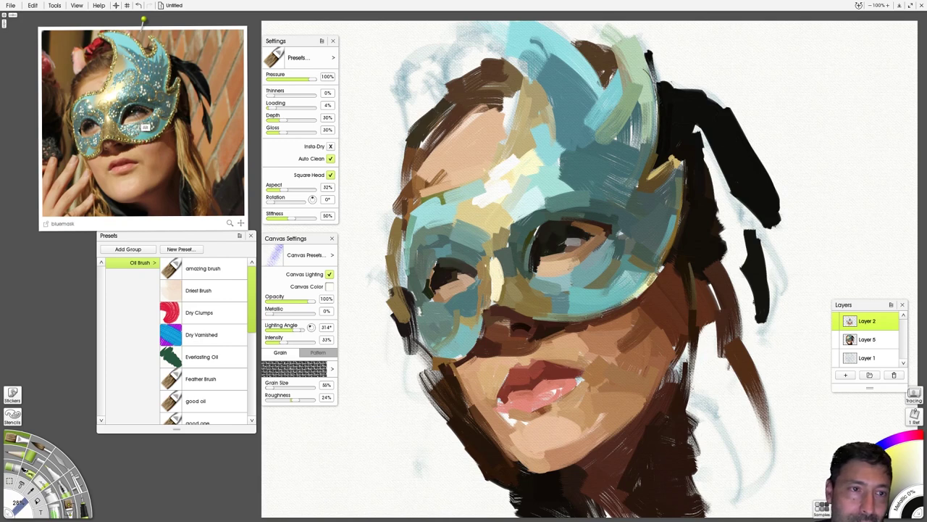
{"action": "key", "text": "bracketleft"}
{"action": "key", "text": "bracketleft"}
{"action": "key", "text": "bracketleft"}
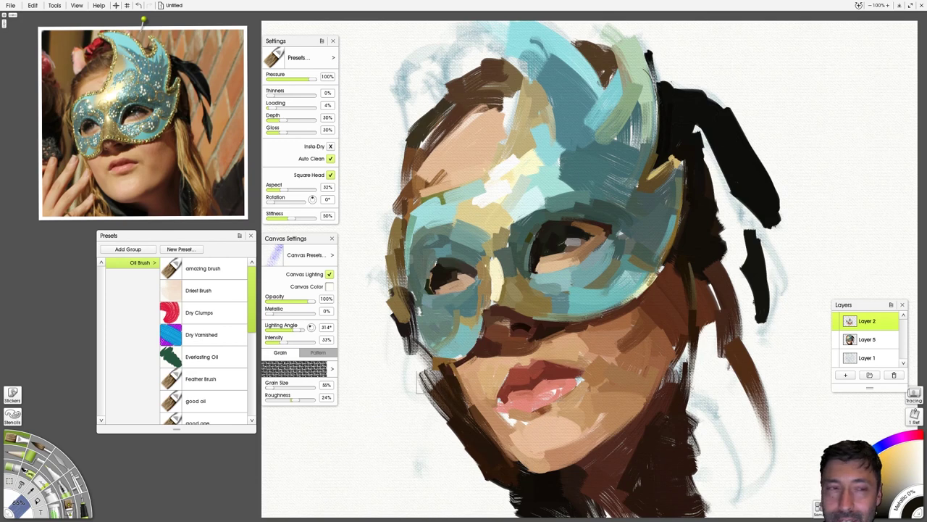
Reduce the brush size, sample a skin tone from the reference photo, and trim the corner of the lower lip
{"action": "key", "text": "bracketleft"}
{"action": "key", "text": "bracketleft"}
{"action": "key", "text": "bracketleft"}
{"action": "key", "text": "bracketleft"}
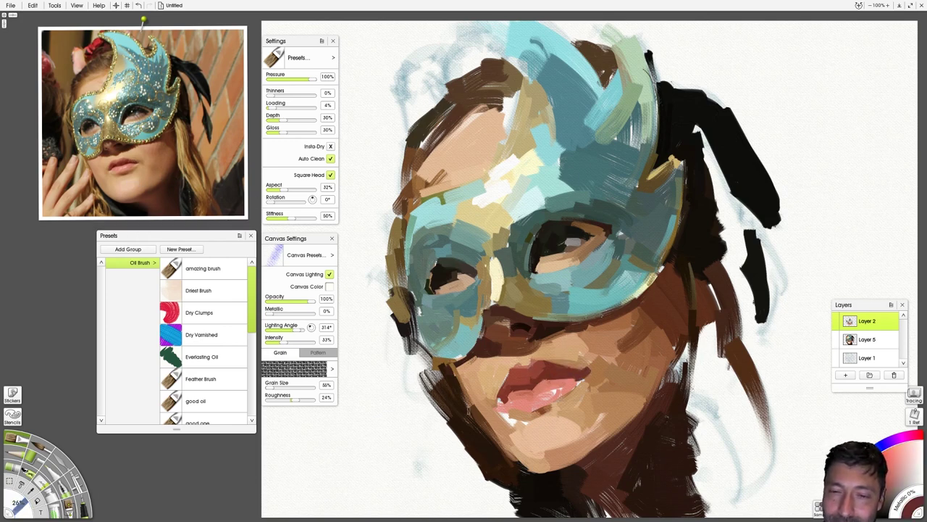
{"action": "left_click", "coordinate": [110, 189], "text": "alt"}
{"action": "left_click_drag", "start_coordinate": [496, 403], "coordinate": [507, 410]}
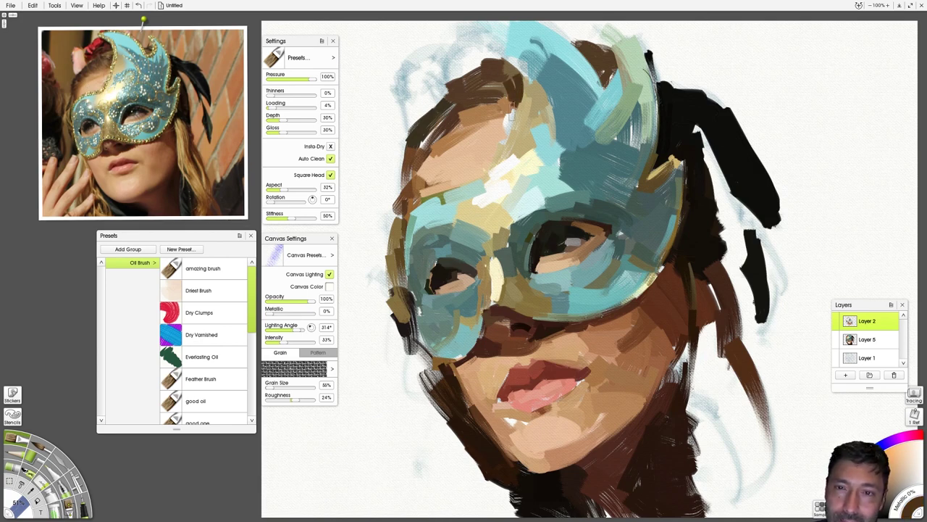
Thicken the dark brown hair above the forehead and paint a golden blonde lock hanging beside the cheek and neck
{"action": "mouse_move", "coordinate": [509, 61]}
{"action": "left_mouse_down"}
{"action": "mouse_move", "coordinate": [513, 97]}
{"action": "mouse_move", "coordinate": [465, 94]}
{"action": "left_mouse_up"}
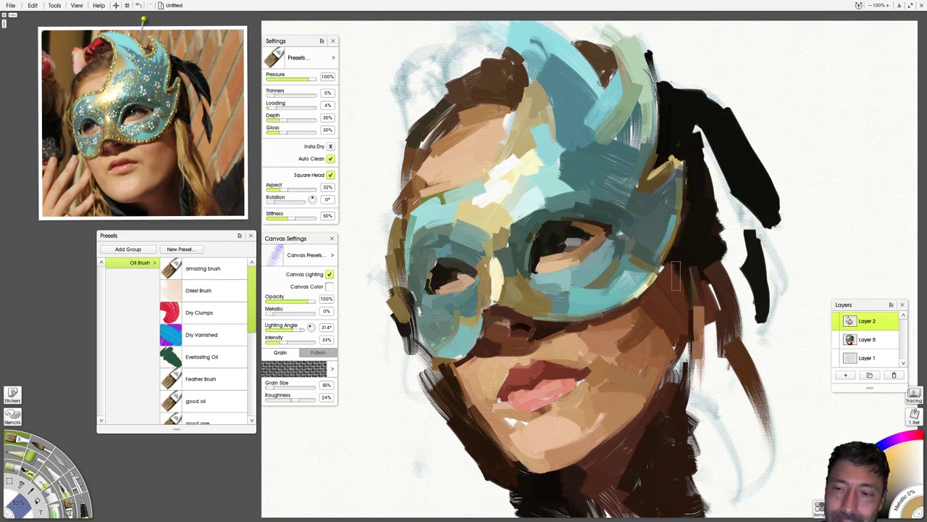
{"action": "left_click_drag", "start_coordinate": [681, 269], "coordinate": [695, 377]}
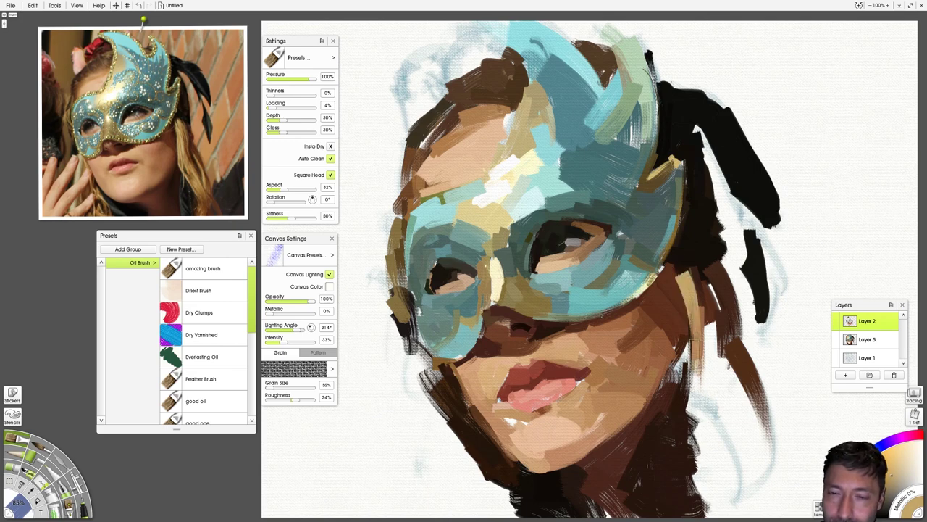
{"action": "mouse_move", "coordinate": [700, 343]}
{"action": "left_mouse_down"}
{"action": "mouse_move", "coordinate": [717, 384]}
{"action": "mouse_move", "coordinate": [706, 373]}
{"action": "mouse_move", "coordinate": [713, 436]}
{"action": "mouse_move", "coordinate": [719, 430]}
{"action": "left_mouse_up"}
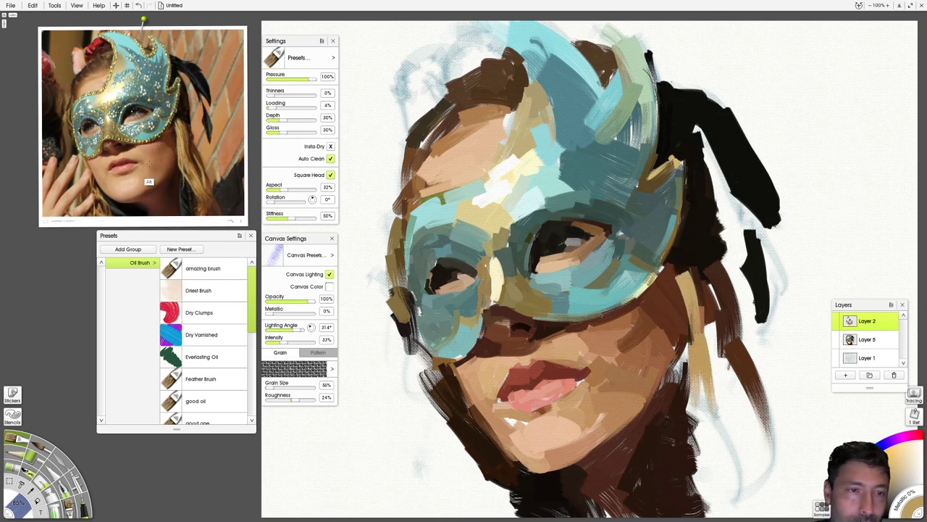
{"action": "left_click_drag", "start_coordinate": [693, 353], "coordinate": [712, 440]}
{"action": "mouse_move", "coordinate": [684, 381]}
{"action": "left_mouse_down"}
{"action": "mouse_move", "coordinate": [697, 427]}
{"action": "mouse_move", "coordinate": [725, 455]}
{"action": "left_mouse_up"}
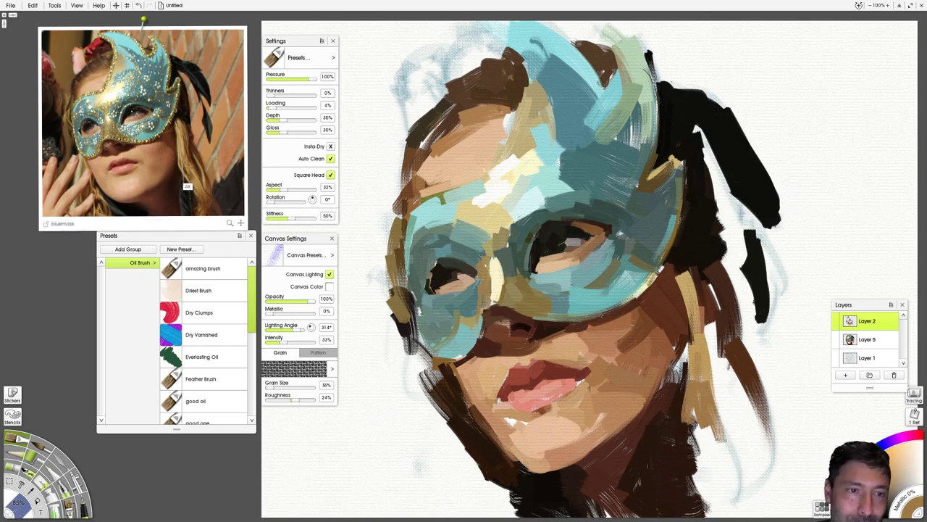
{"action": "left_click_drag", "start_coordinate": [689, 402], "coordinate": [717, 490]}
{"action": "left_click_drag", "start_coordinate": [704, 420], "coordinate": [725, 459]}
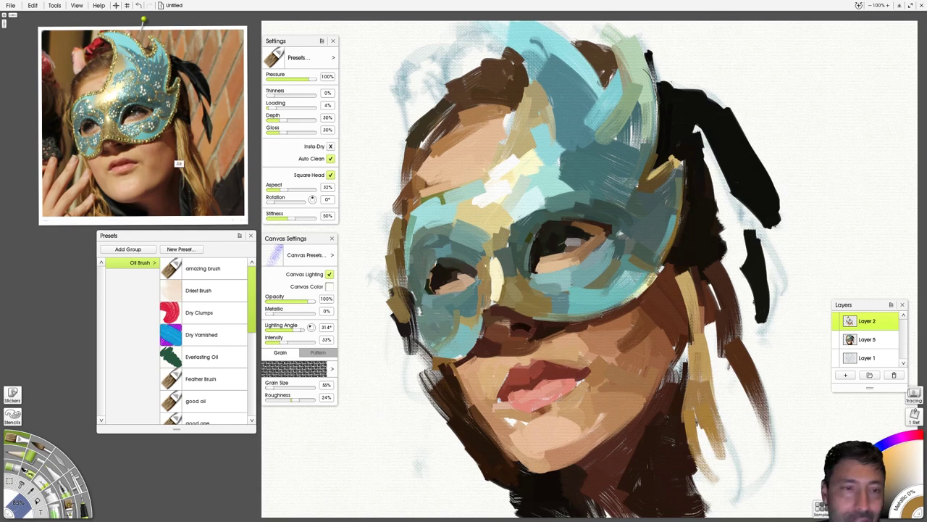
{"action": "mouse_move", "coordinate": [700, 413]}
{"action": "left_mouse_down"}
{"action": "mouse_move", "coordinate": [714, 485]}
{"action": "mouse_move", "coordinate": [726, 484]}
{"action": "mouse_move", "coordinate": [713, 478]}
{"action": "left_mouse_up"}
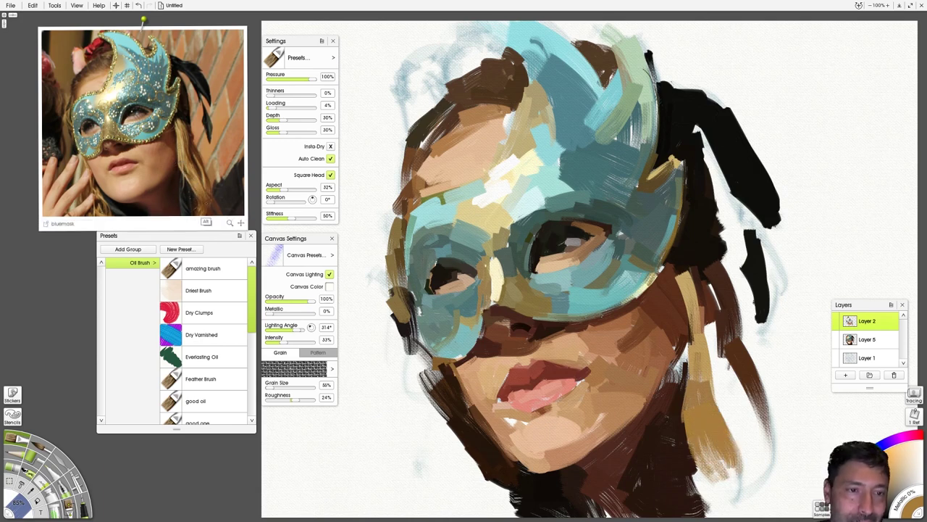
Extend the hair in golden and dark brown to the canvas's lower edge and paint dark grey-green strokes below the jaw
{"action": "left_click_drag", "start_coordinate": [737, 475], "coordinate": [732, 518]}
{"action": "left_click_drag", "start_coordinate": [710, 450], "coordinate": [728, 518]}
{"action": "left_click_drag", "start_coordinate": [735, 457], "coordinate": [722, 491]}
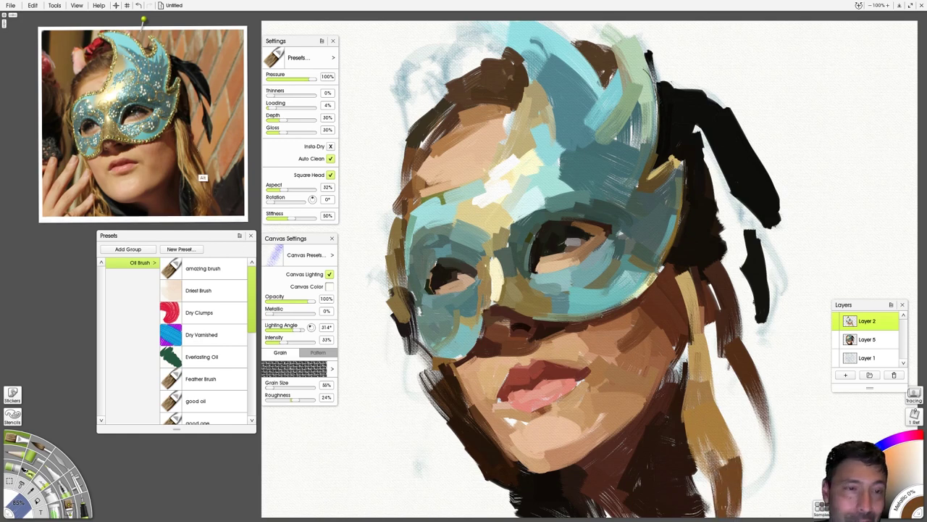
{"action": "mouse_move", "coordinate": [720, 388]}
{"action": "left_mouse_down"}
{"action": "mouse_move", "coordinate": [750, 467]}
{"action": "mouse_move", "coordinate": [744, 511]}
{"action": "left_mouse_up"}
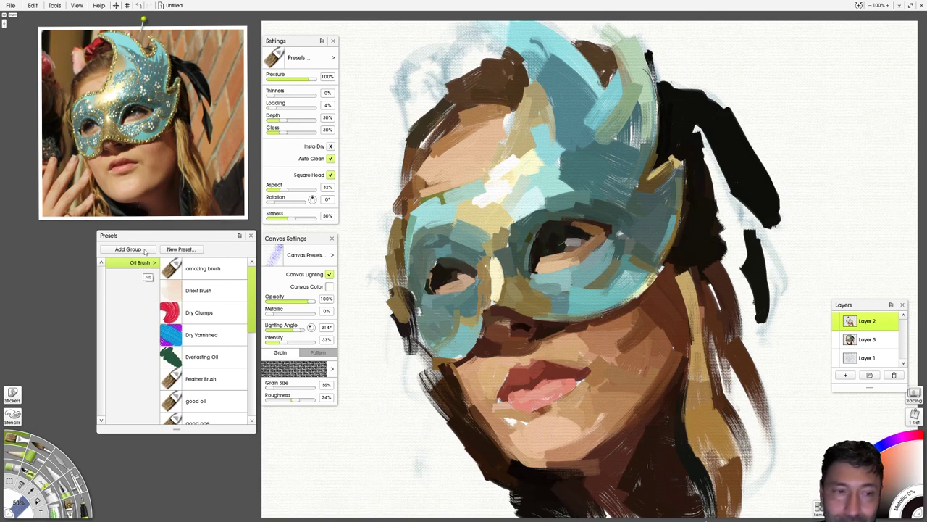
{"action": "mouse_move", "coordinate": [550, 496]}
{"action": "left_mouse_down"}
{"action": "mouse_move", "coordinate": [500, 456]}
{"action": "mouse_move", "coordinate": [482, 417]}
{"action": "left_mouse_up"}
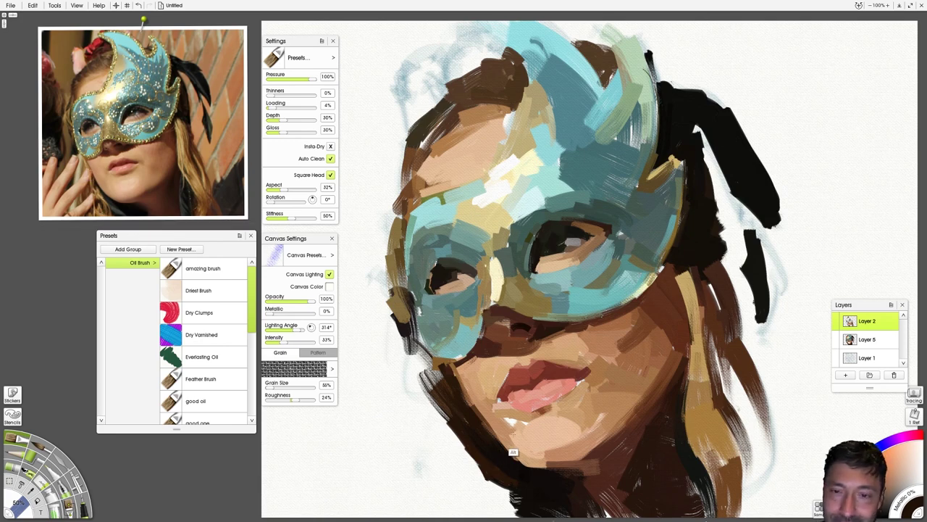
{"action": "mouse_move", "coordinate": [487, 479]}
{"action": "left_mouse_down"}
{"action": "mouse_move", "coordinate": [531, 499]}
{"action": "mouse_move", "coordinate": [491, 492]}
{"action": "mouse_move", "coordinate": [528, 512]}
{"action": "mouse_move", "coordinate": [488, 498]}
{"action": "mouse_move", "coordinate": [473, 476]}
{"action": "mouse_move", "coordinate": [454, 407]}
{"action": "left_mouse_up"}
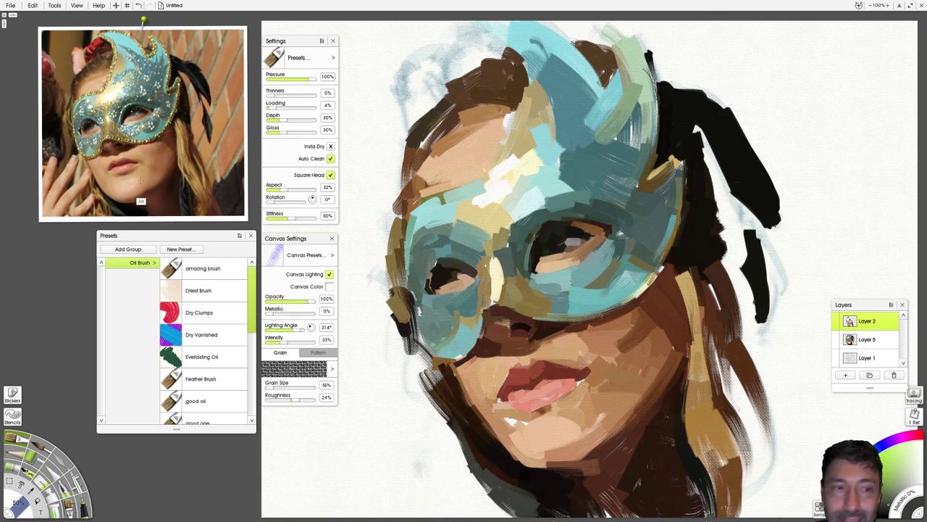
Add golden and brown strands along the outer side of the hanging hair to widen it
{"action": "mouse_move", "coordinate": [742, 504]}
{"action": "left_mouse_down"}
{"action": "mouse_move", "coordinate": [727, 426]}
{"action": "mouse_move", "coordinate": [752, 483]}
{"action": "left_mouse_up"}
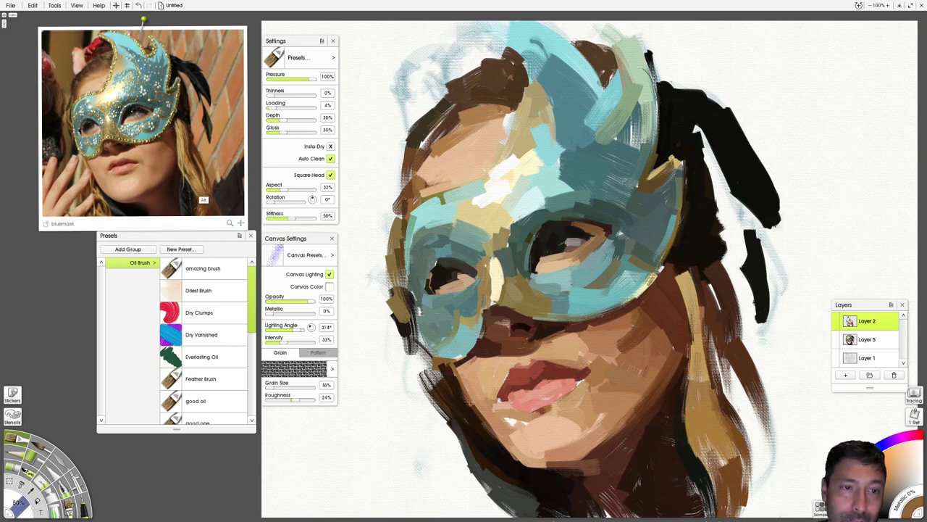
{"action": "mouse_move", "coordinate": [749, 433]}
{"action": "left_mouse_down"}
{"action": "mouse_move", "coordinate": [716, 377]}
{"action": "mouse_move", "coordinate": [714, 342]}
{"action": "left_mouse_up"}
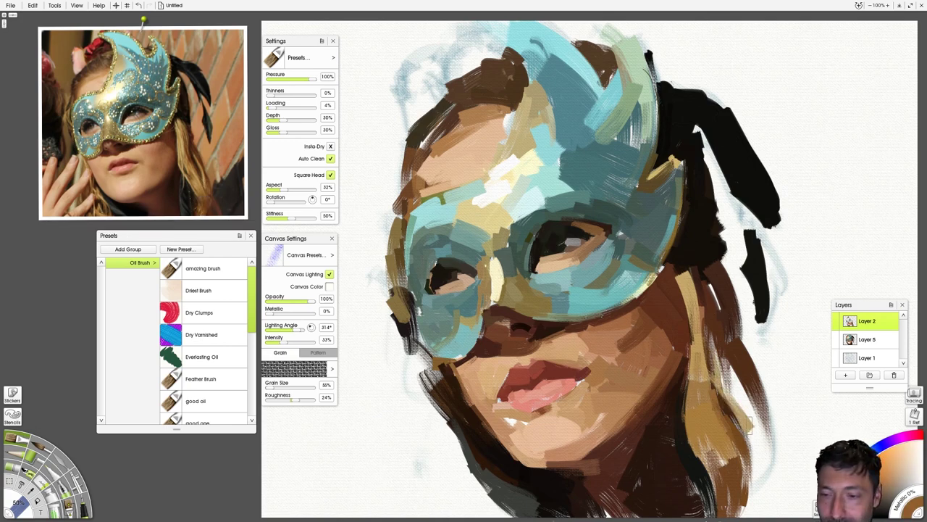
{"action": "left_click_drag", "start_coordinate": [749, 423], "coordinate": [754, 507]}
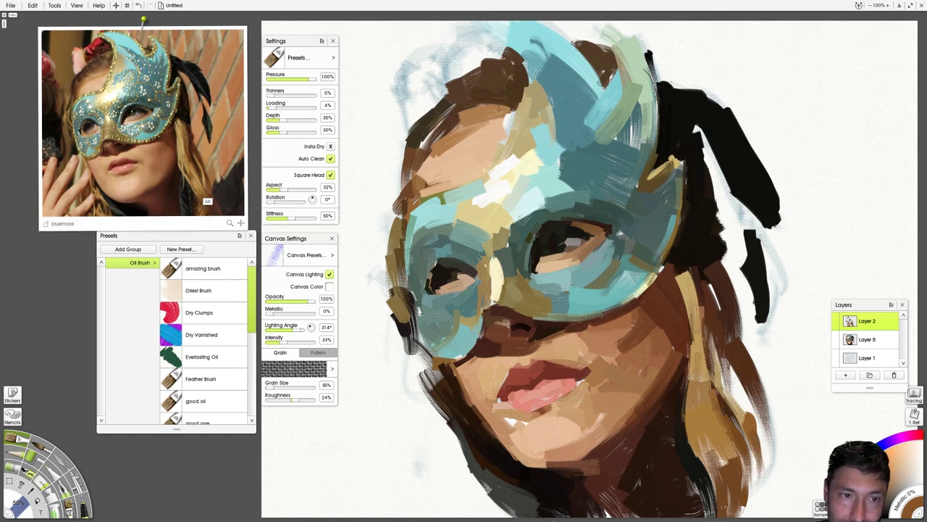
{"action": "left_click_drag", "start_coordinate": [744, 385], "coordinate": [762, 461]}
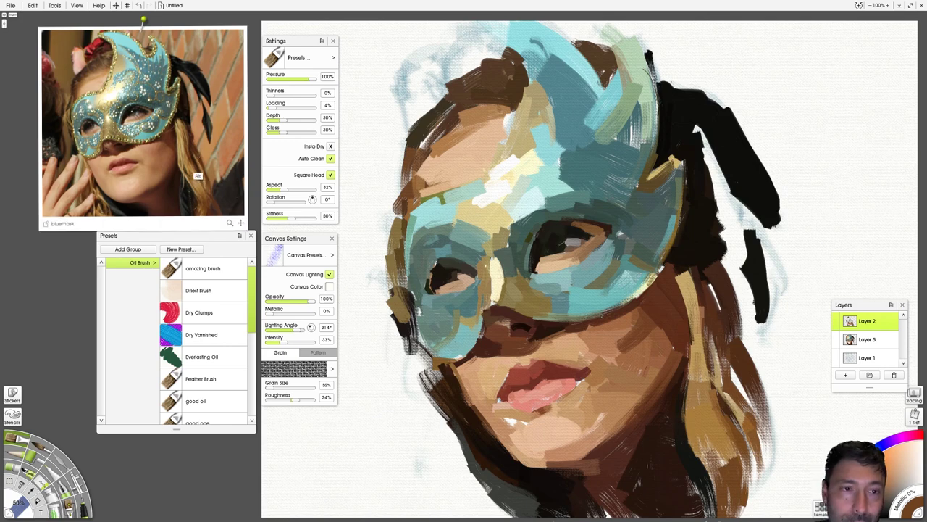
{"action": "left_click_drag", "start_coordinate": [743, 392], "coordinate": [767, 448]}
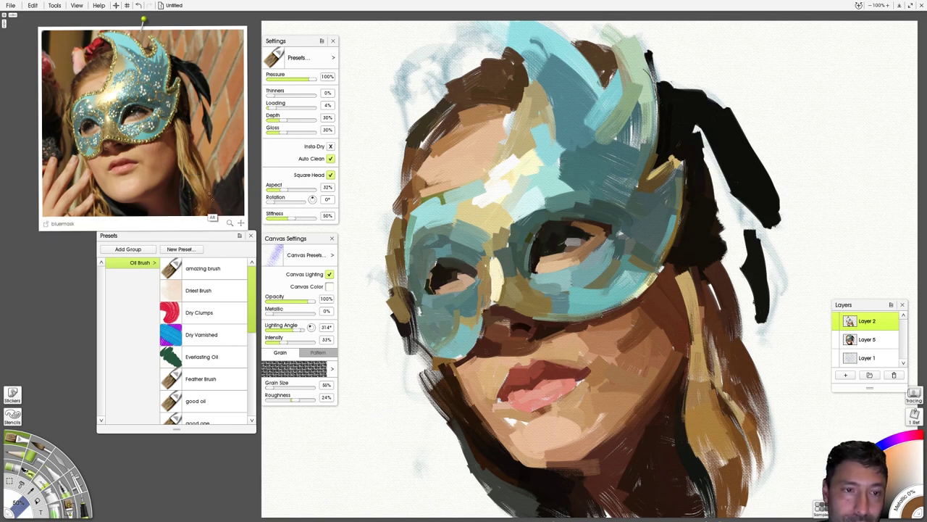
Extend the outermost hair strands in brown with long strokes down to the canvas's lower edge
{"action": "key", "text": "shift"}
{"action": "left_click_drag", "start_coordinate": [761, 450], "coordinate": [770, 501]}
{"action": "left_click_drag", "start_coordinate": [743, 413], "coordinate": [775, 498]}
{"action": "left_click_drag", "start_coordinate": [753, 447], "coordinate": [777, 518]}
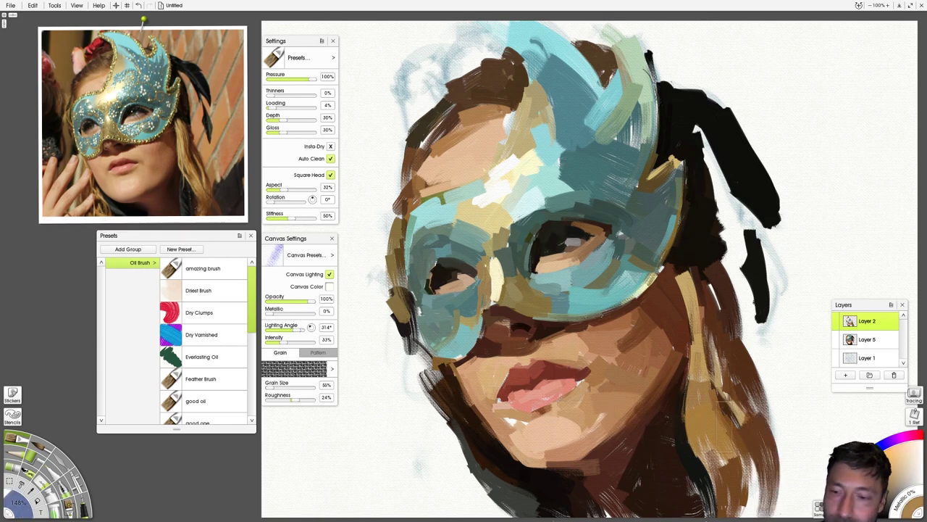
Fill out the golden-brown hanging hair beside the neck with a long stroke toward the canvas's lower edge
{"action": "left_click_drag", "start_coordinate": [746, 413], "coordinate": [727, 505]}
{"action": "mouse_move", "coordinate": [189, 137]}
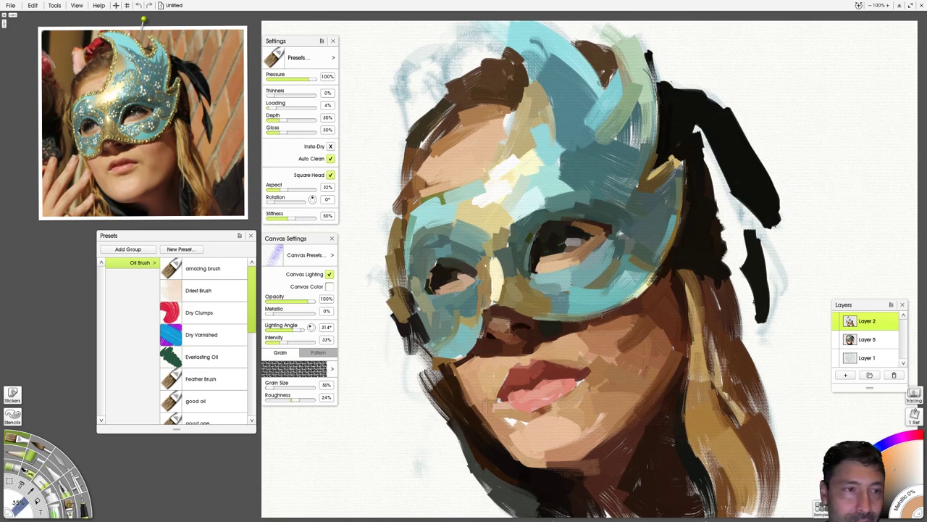
{"action": "mouse_move", "coordinate": [132, 160]}
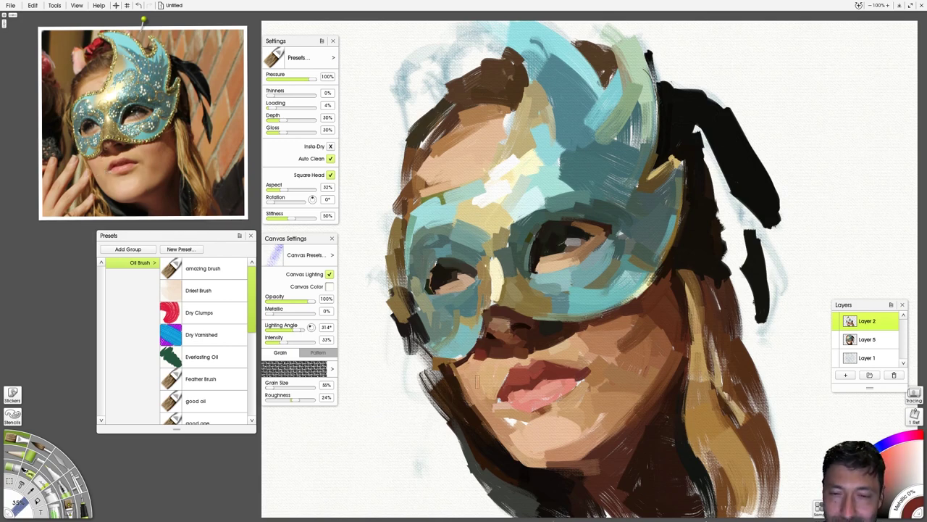
With a smaller oil brush, paint gold edging and light turquoise strokes along the pointed tips of the mask's crest
{"action": "key", "text": "bracketleft"}
{"action": "key", "text": "bracketleft"}
{"action": "key", "text": "bracketleft"}
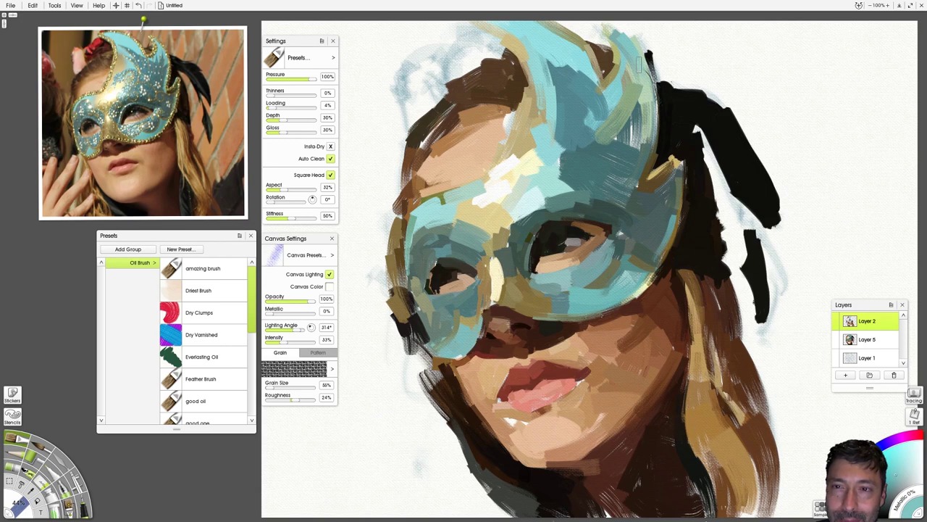
{"action": "left_click_drag", "start_coordinate": [623, 105], "coordinate": [642, 95]}
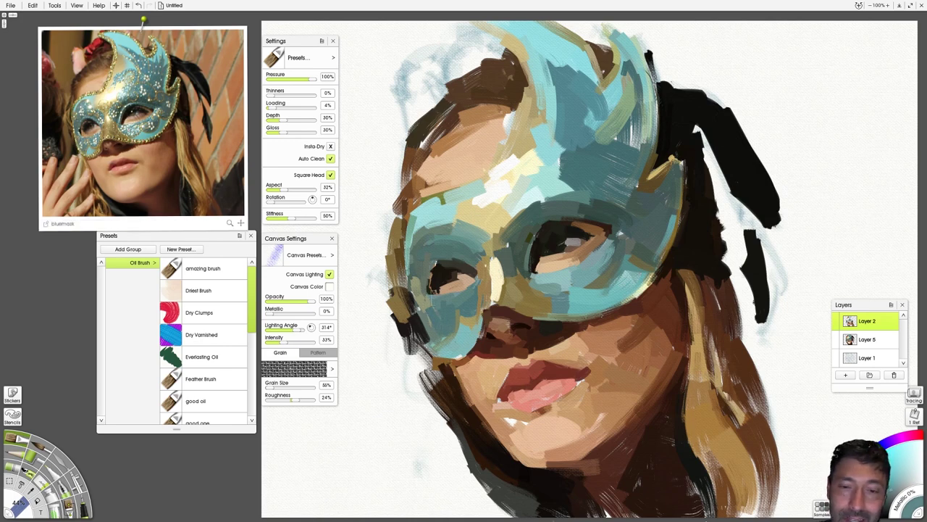
Refine the lower and outer rim of the mask's larger eye opening with teal strokes sampled from the reference photo
{"action": "mouse_move", "coordinate": [114, 186]}
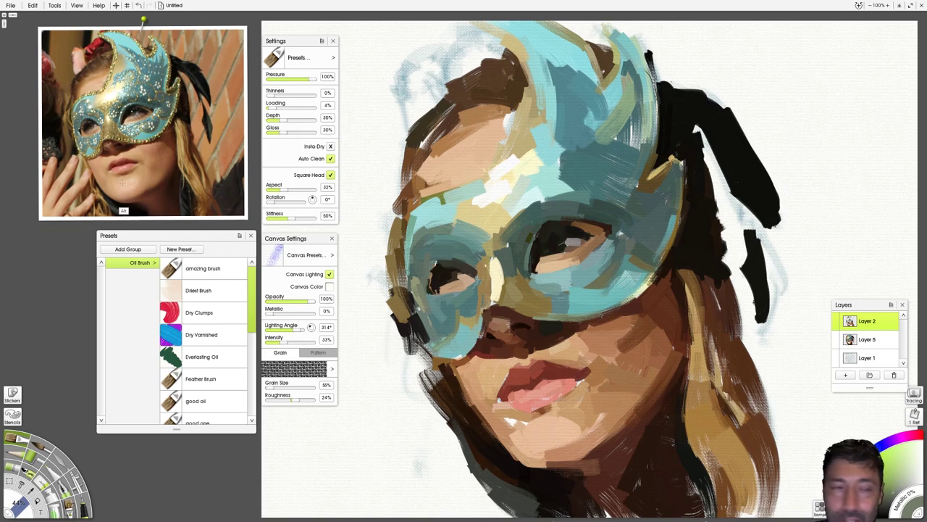
{"action": "mouse_move", "coordinate": [145, 142]}
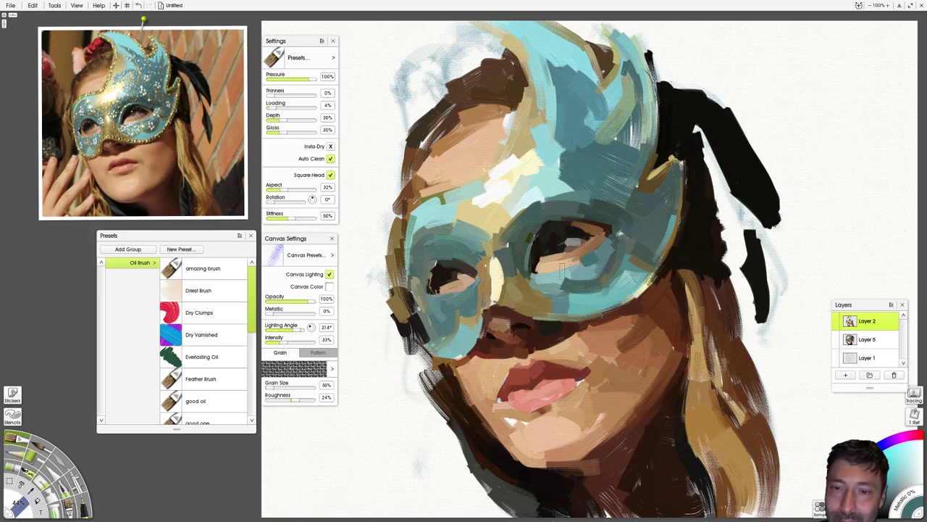
{"action": "left_click_drag", "start_coordinate": [579, 265], "coordinate": [534, 276]}
{"action": "mouse_move", "coordinate": [592, 278]}
{"action": "left_mouse_down"}
{"action": "mouse_move", "coordinate": [553, 271]}
{"action": "mouse_move", "coordinate": [602, 256]}
{"action": "mouse_move", "coordinate": [593, 258]}
{"action": "mouse_move", "coordinate": [613, 226]}
{"action": "left_mouse_up"}
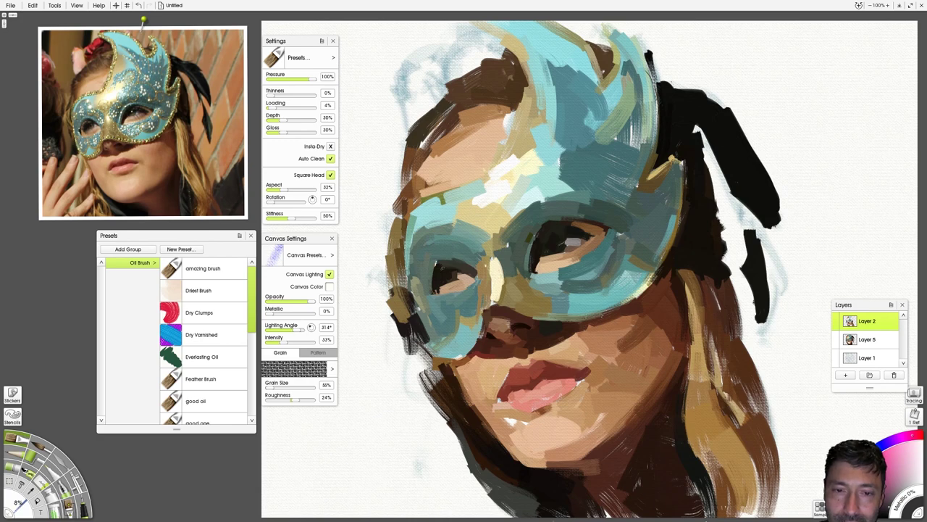
Enlarge the oil brush and lay blue-grey strokes over the mask's forehead beside the cream highlight
{"action": "key", "text": "bracketright"}
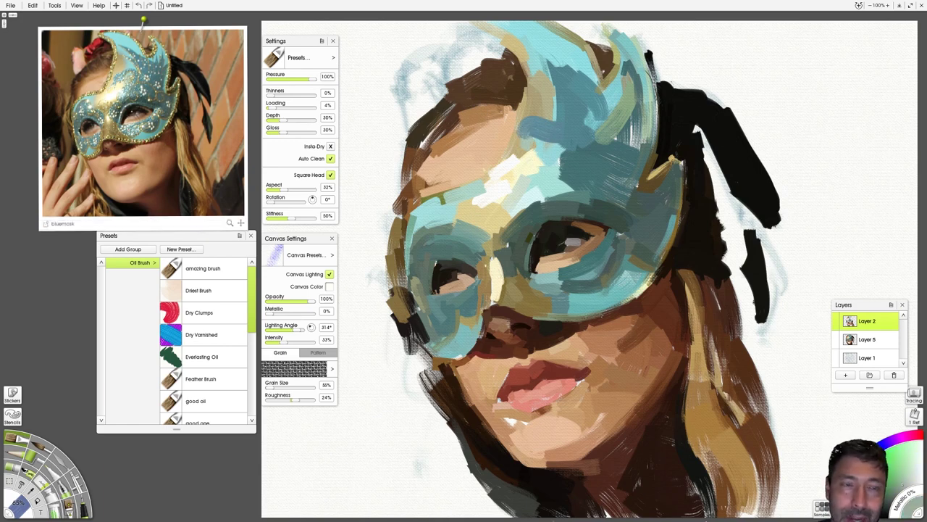
{"action": "left_click_drag", "start_coordinate": [560, 155], "coordinate": [532, 171]}
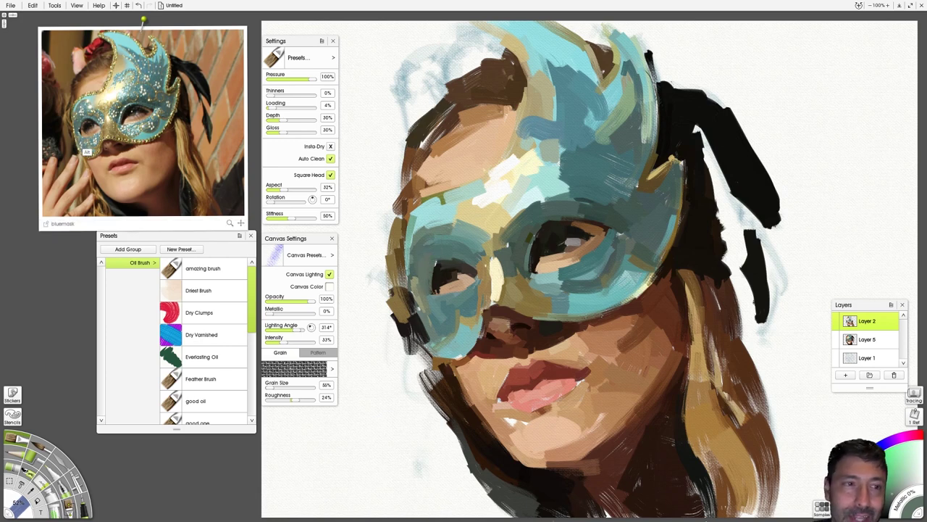
Reduce the oil brush size to 20% and switch to the palette knife
{"action": "key", "text": "bracketleft"}
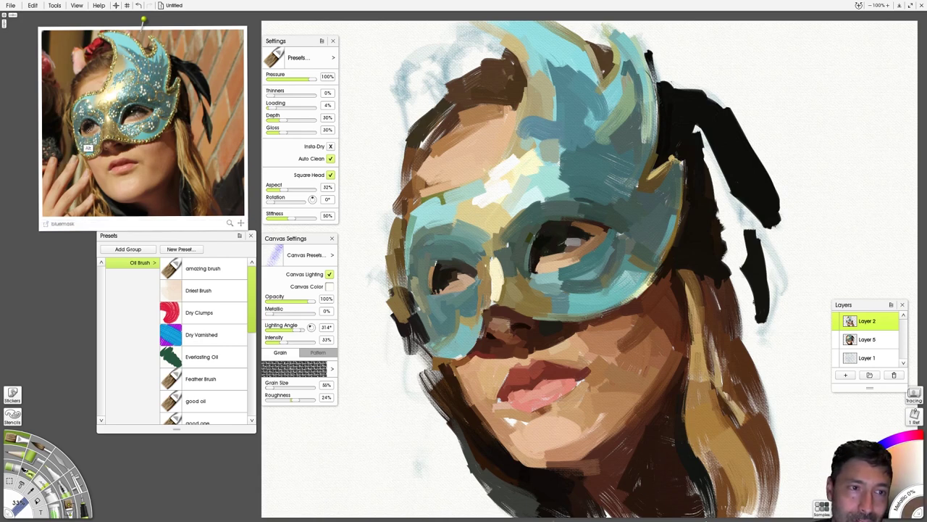
{"action": "key", "text": "bracketleft"}
{"action": "key", "text": "bracketleft"}
{"action": "key", "text": "bracketleft"}
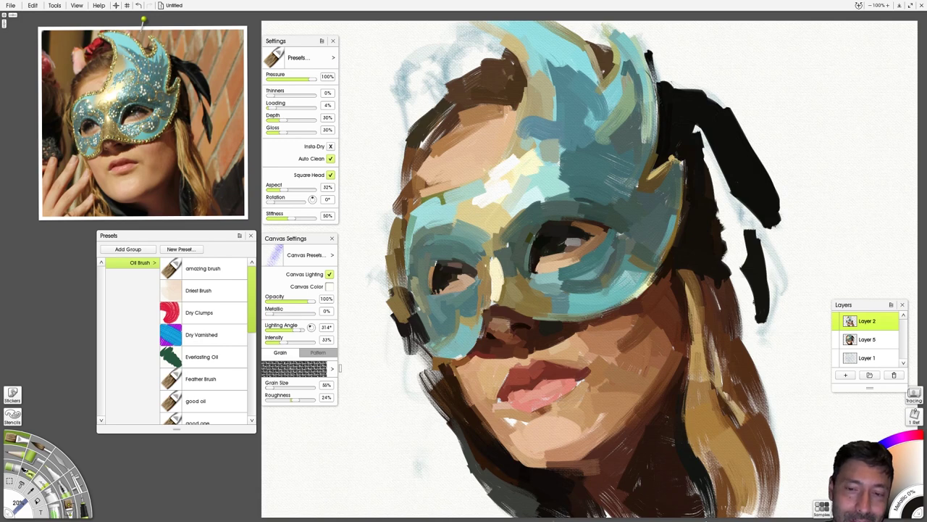
{"action": "left_click", "coordinate": [61, 463]}
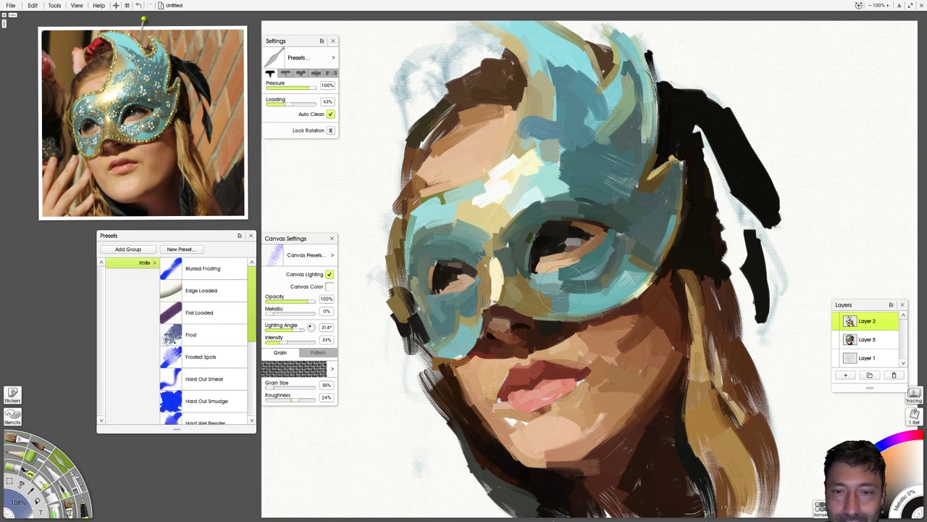
{"action": "left_click_drag", "start_coordinate": [379, 414], "coordinate": [379, 497]}
{"action": "key", "text": "ctrl+z"}
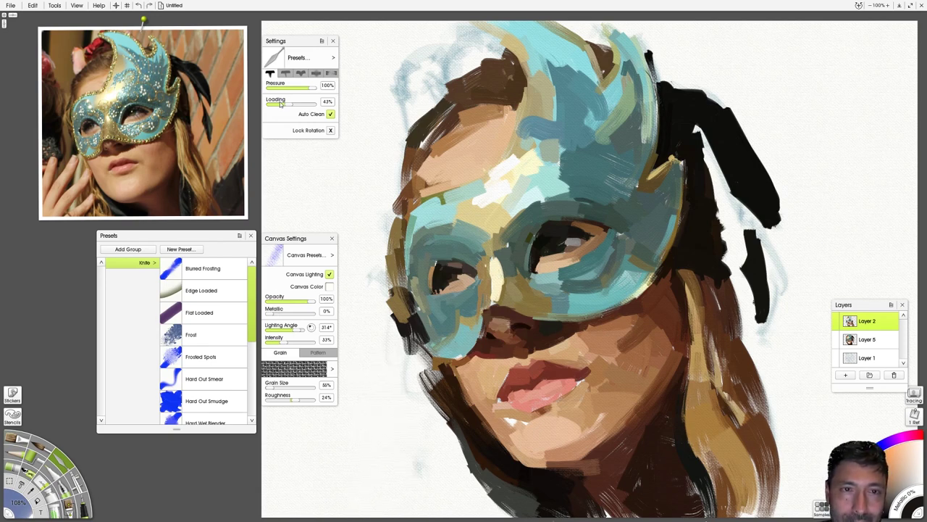
{"action": "left_click_drag", "start_coordinate": [287, 107], "coordinate": [261, 108]}
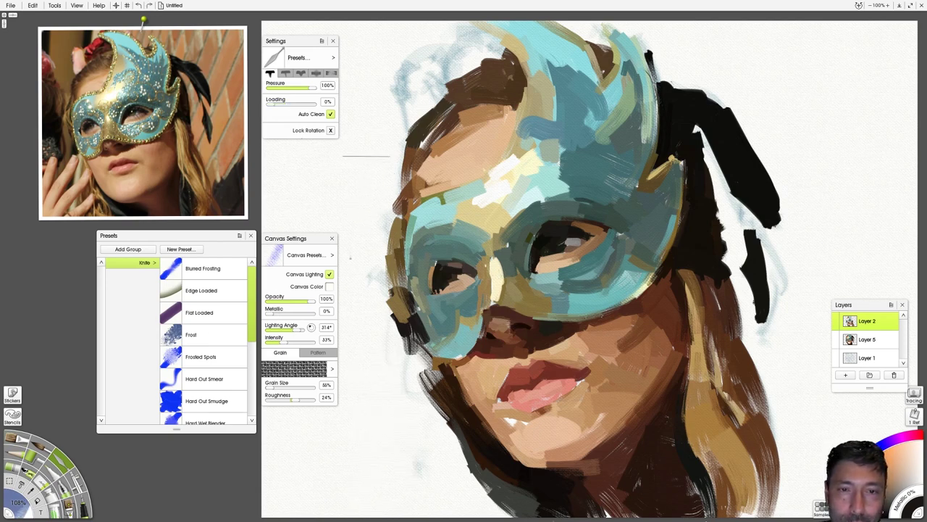
{"action": "left_click_drag", "start_coordinate": [274, 106], "coordinate": [297, 109]}
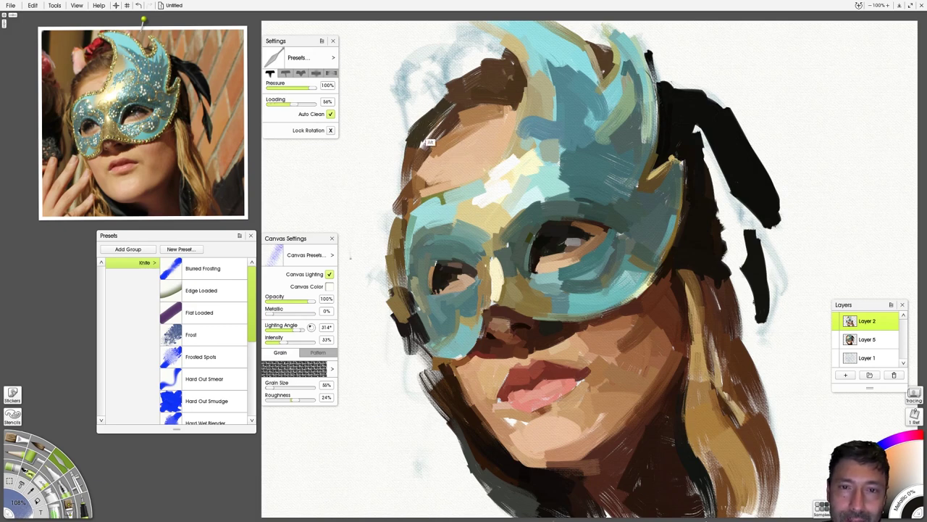
{"action": "mouse_move", "coordinate": [429, 142]}
{"action": "left_mouse_down"}
{"action": "mouse_move", "coordinate": [464, 163]}
{"action": "mouse_move", "coordinate": [449, 138]}
{"action": "mouse_move", "coordinate": [478, 181]}
{"action": "mouse_move", "coordinate": [581, 76]}
{"action": "left_mouse_up"}
{"action": "key", "text": "ctrl+z"}
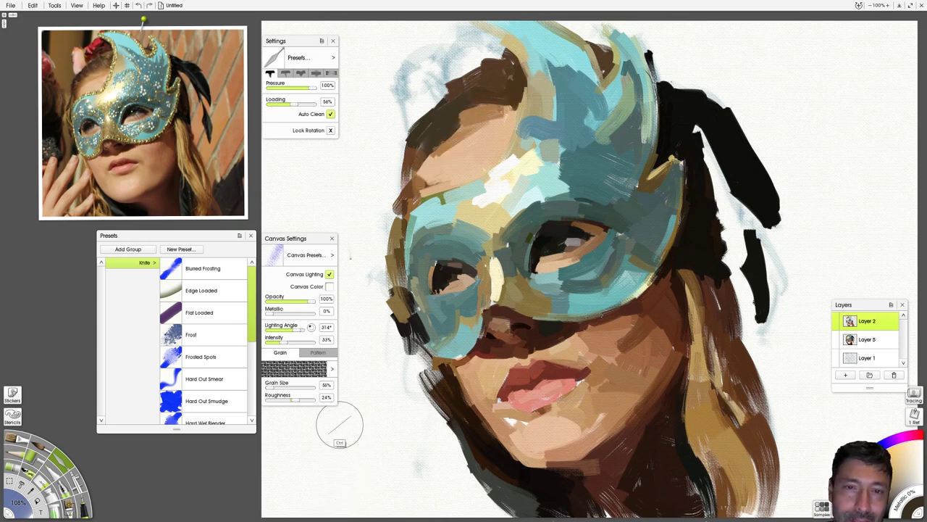
{"action": "key", "text": "ctrl+z"}
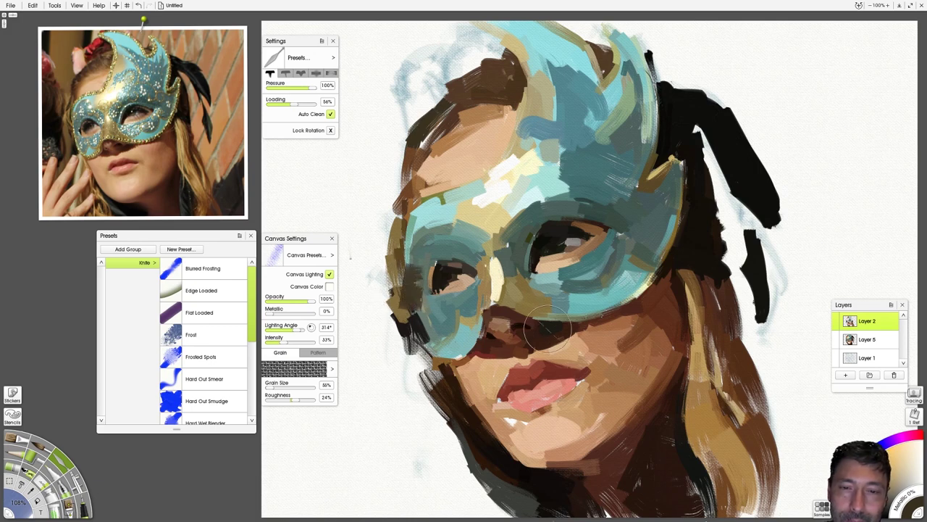
{"action": "mouse_move", "coordinate": [392, 269]}
{"action": "left_mouse_down"}
{"action": "mouse_move", "coordinate": [373, 217]}
{"action": "mouse_move", "coordinate": [368, 52]}
{"action": "mouse_move", "coordinate": [381, 439]}
{"action": "left_mouse_up"}
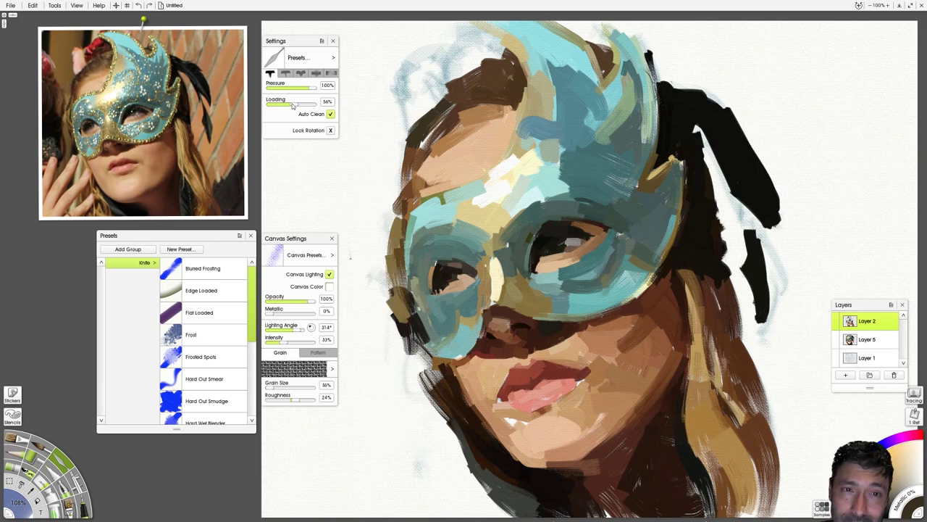
Set the knife's loading to 28%, reduce its size to 34%, and apply teal strokes around the mask's eye openings
{"action": "left_click_drag", "start_coordinate": [293, 107], "coordinate": [279, 105]}
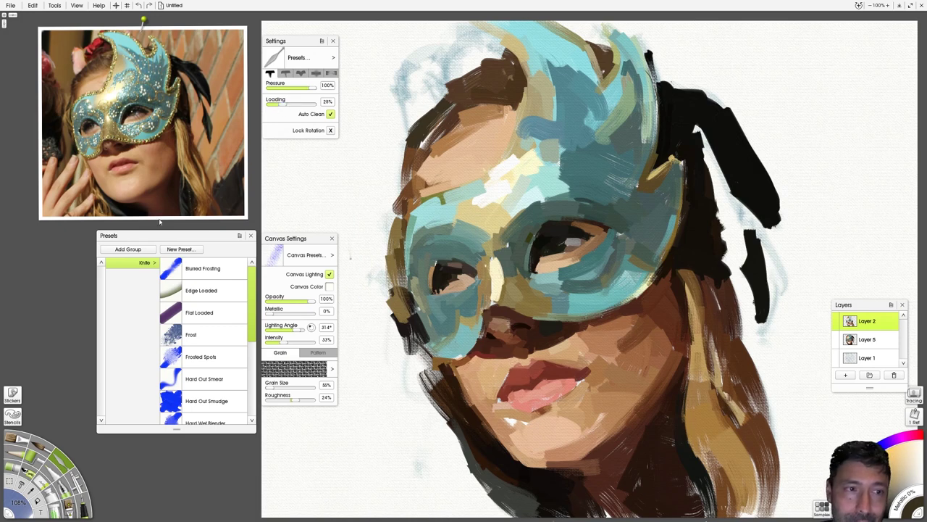
{"action": "key", "text": "bracketleft"}
{"action": "key", "text": "bracketleft"}
{"action": "key", "text": "bracketleft"}
{"action": "key", "text": "bracketleft"}
{"action": "key", "text": "bracketleft"}
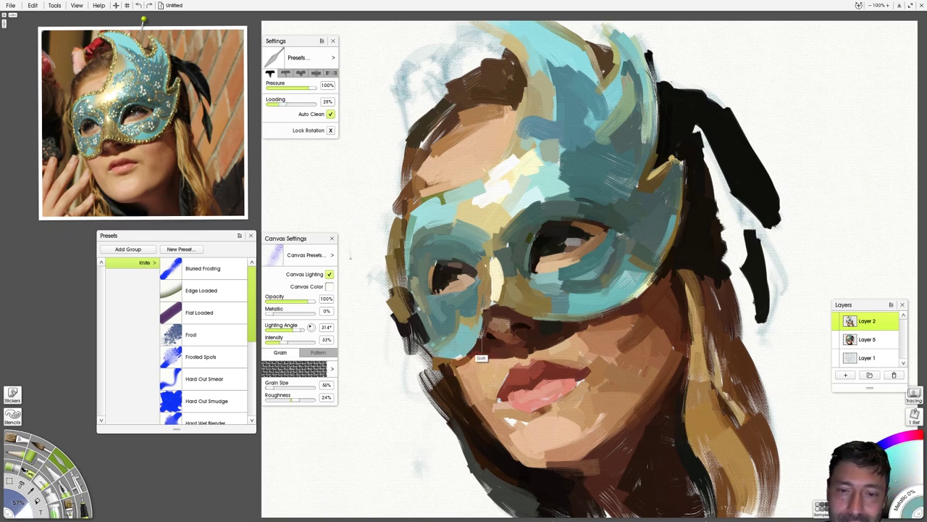
{"action": "left_click_drag", "start_coordinate": [457, 351], "coordinate": [472, 300]}
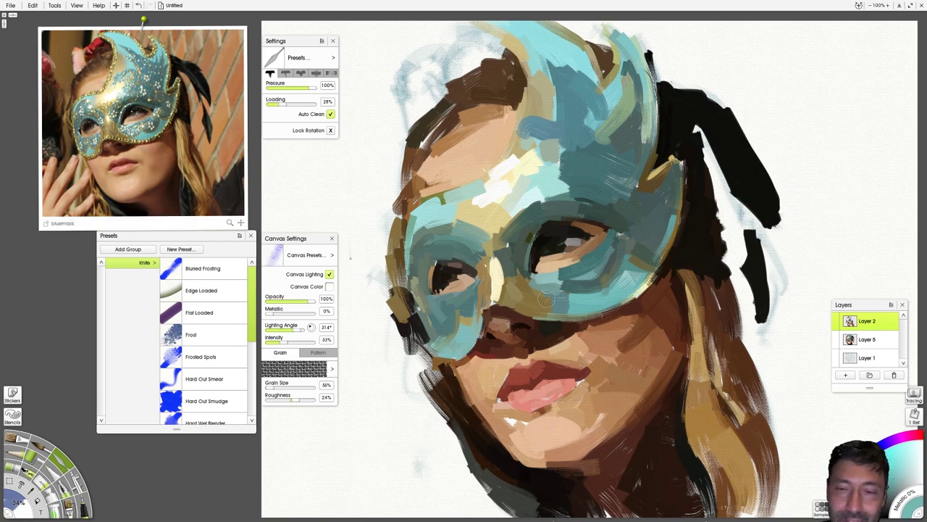
{"action": "left_click_drag", "start_coordinate": [587, 303], "coordinate": [535, 287]}
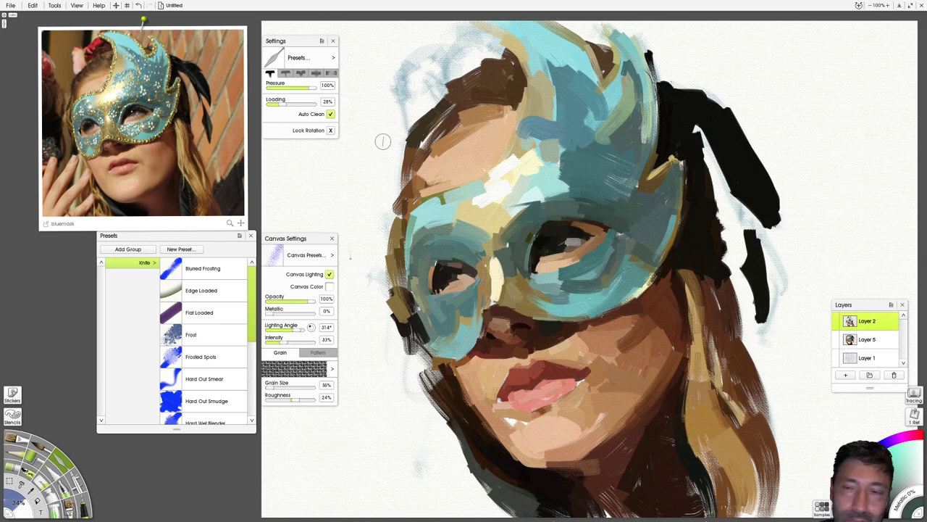
{"action": "left_click_drag", "start_coordinate": [579, 187], "coordinate": [531, 216]}
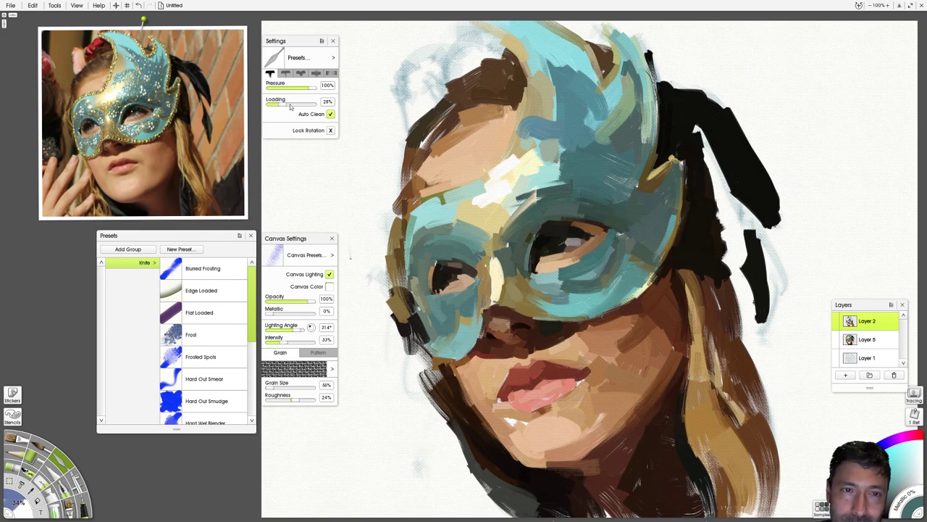
Set the knife's pressure to 39% and loading to 19%, and work blue-teal strokes into the mask's crest
{"action": "mouse_move", "coordinate": [283, 105]}
{"action": "left_mouse_down"}
{"action": "mouse_move", "coordinate": [295, 107]}
{"action": "mouse_move", "coordinate": [279, 92]}
{"action": "left_mouse_up"}
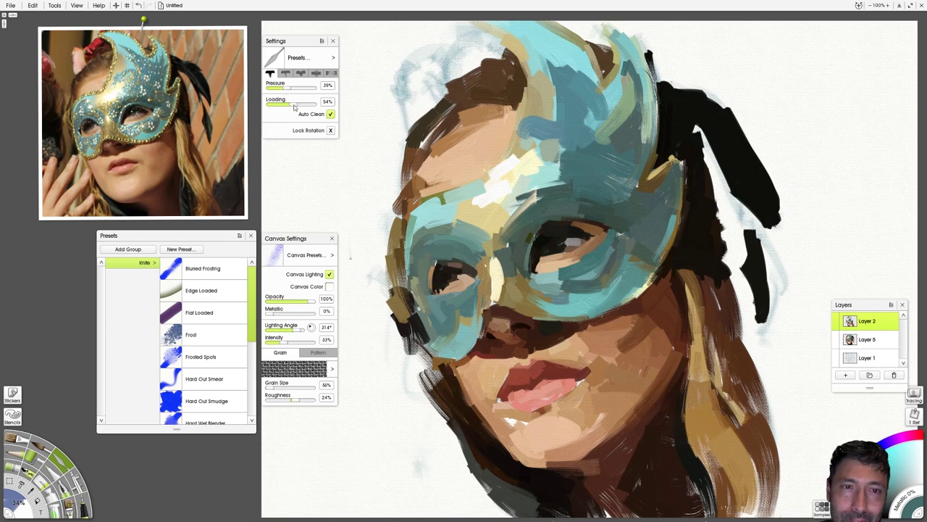
{"action": "left_click_drag", "start_coordinate": [294, 106], "coordinate": [287, 111]}
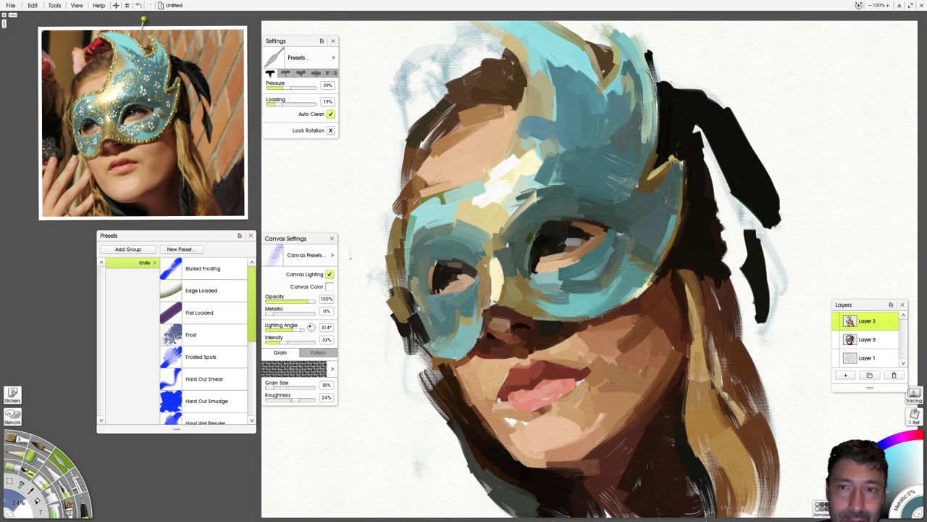
{"action": "left_click_drag", "start_coordinate": [628, 43], "coordinate": [588, 102]}
Apply pale cream and yellow knife strokes along the mask's nose bridge and up the inner edge of its forehead
{"action": "left_click", "coordinate": [19, 455]}
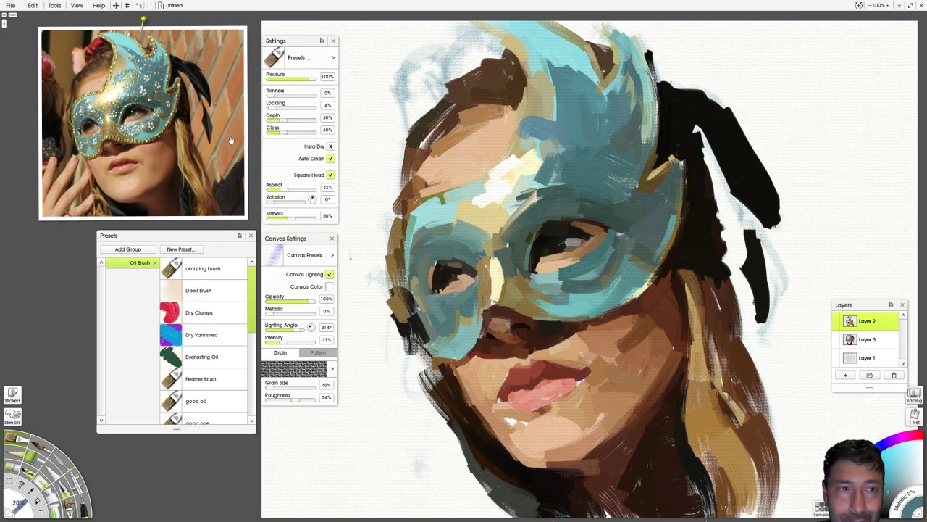
{"action": "left_click", "coordinate": [54, 467]}
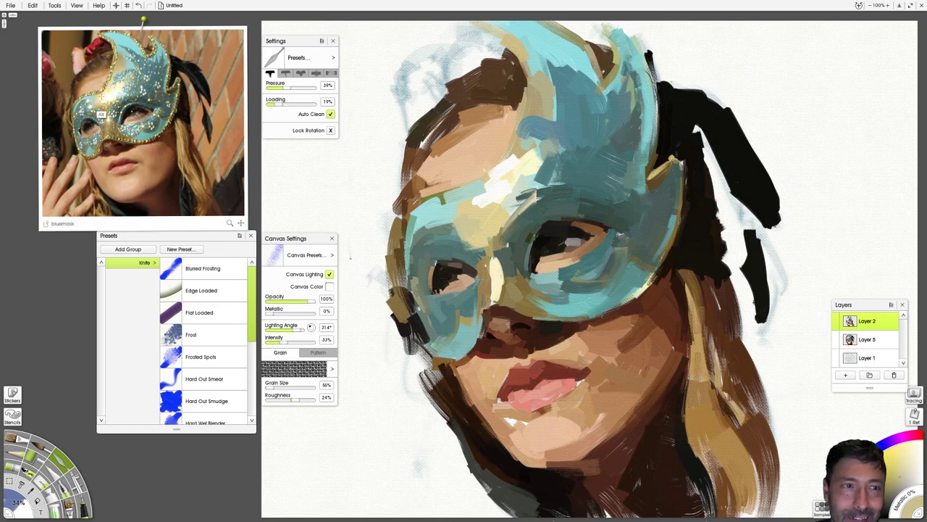
{"action": "mouse_move", "coordinate": [478, 195]}
{"action": "left_mouse_down"}
{"action": "mouse_move", "coordinate": [484, 224]}
{"action": "mouse_move", "coordinate": [492, 197]}
{"action": "left_mouse_up"}
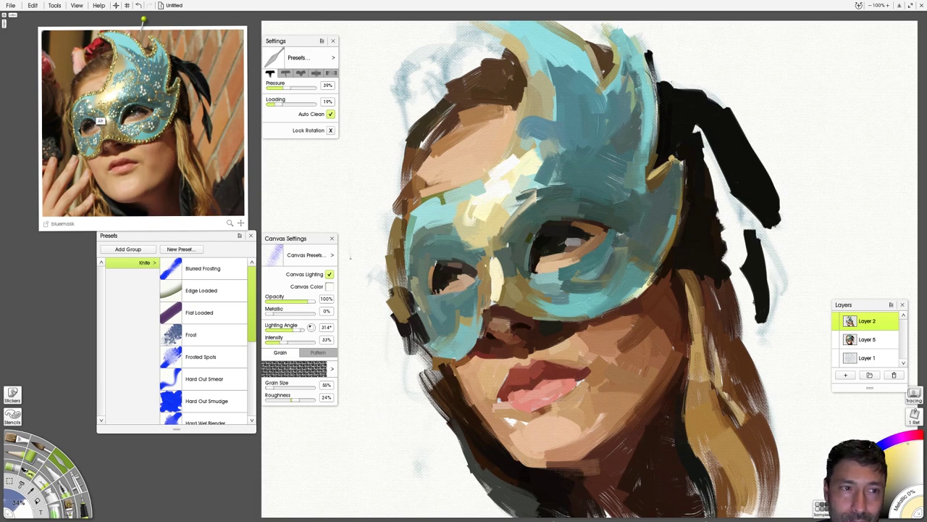
{"action": "mouse_move", "coordinate": [484, 238]}
{"action": "left_mouse_down"}
{"action": "mouse_move", "coordinate": [497, 221]}
{"action": "mouse_move", "coordinate": [478, 234]}
{"action": "left_mouse_up"}
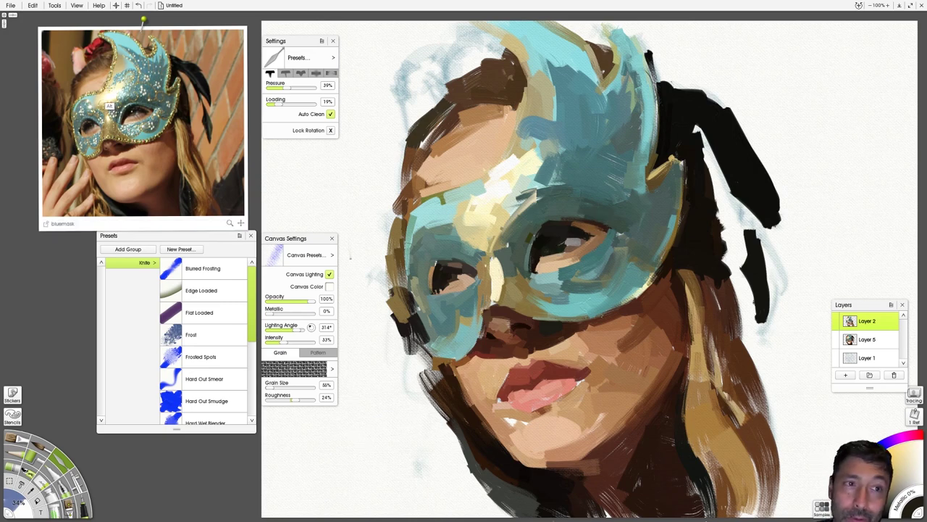
{"action": "left_click_drag", "start_coordinate": [496, 167], "coordinate": [518, 138]}
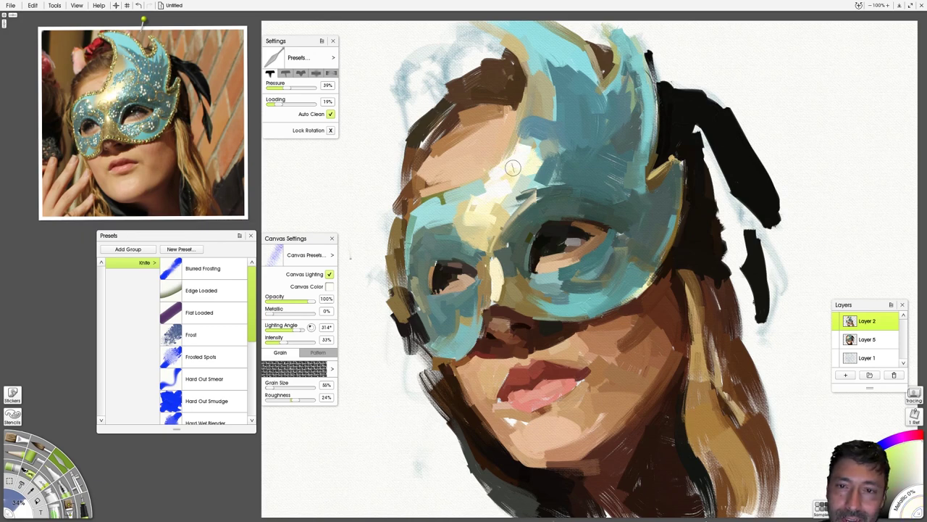
{"action": "left_click_drag", "start_coordinate": [513, 167], "coordinate": [525, 113]}
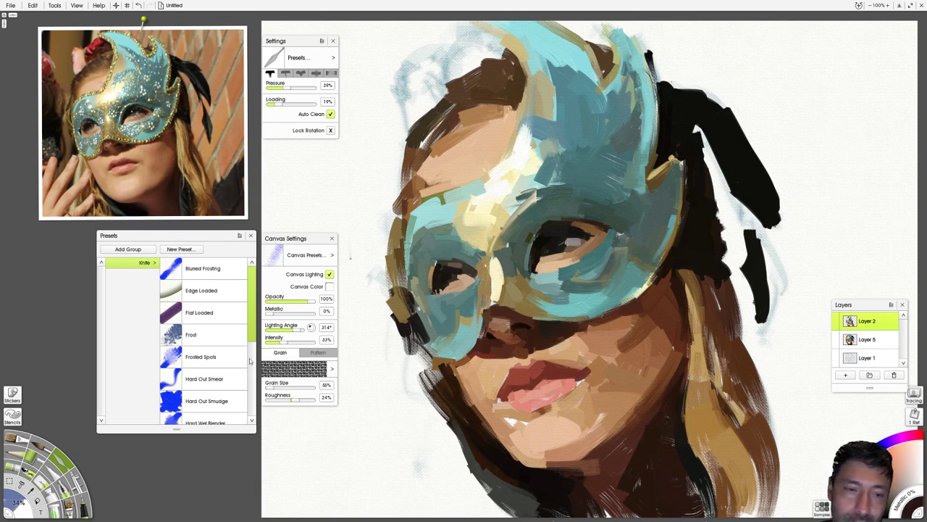
With the oil brush, paint golden and brown hair strands from the mask's lower outer corner to the canvas's lower edge
{"action": "key", "text": "o"}
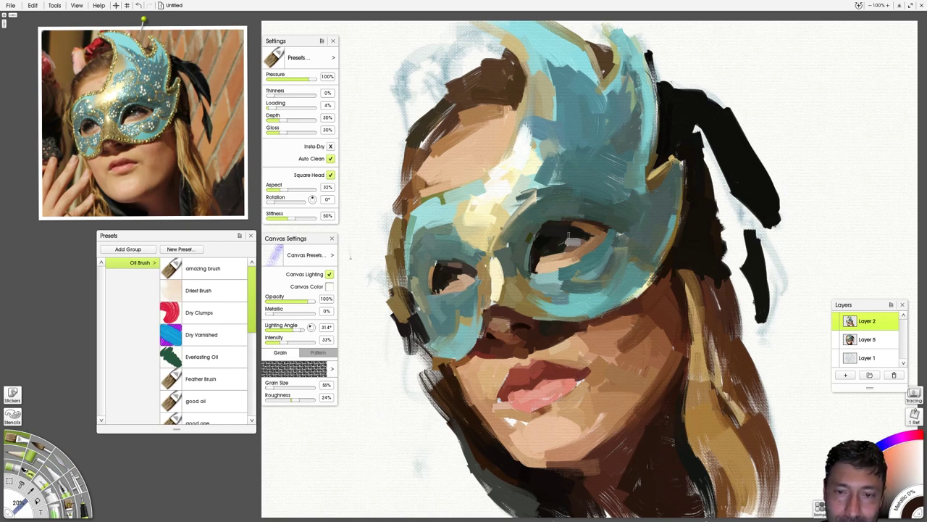
{"action": "key", "text": "k"}
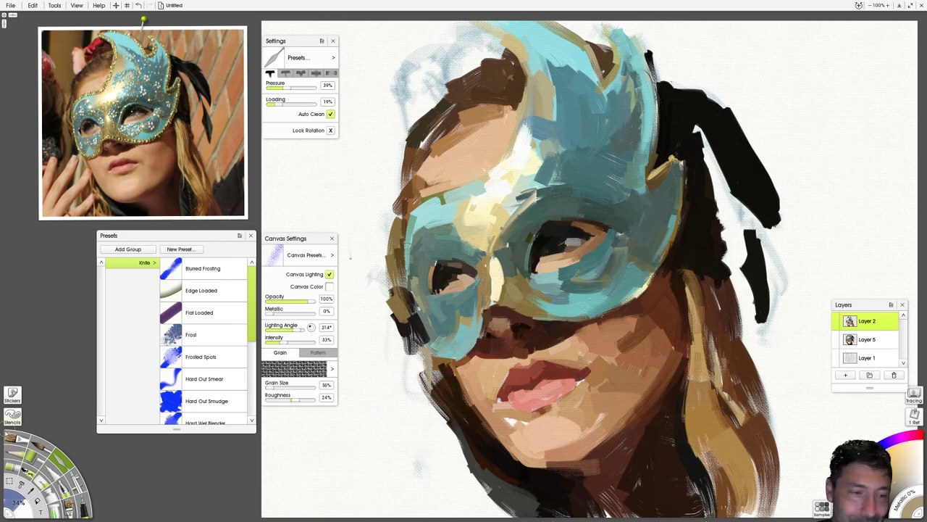
{"action": "key", "text": "o"}
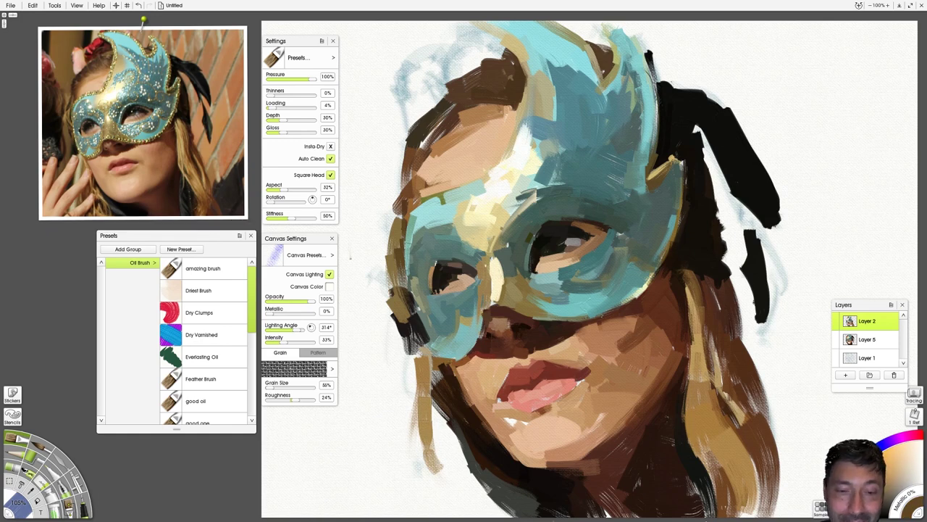
{"action": "left_click_drag", "start_coordinate": [414, 406], "coordinate": [431, 516]}
{"action": "left_click_drag", "start_coordinate": [417, 424], "coordinate": [455, 517]}
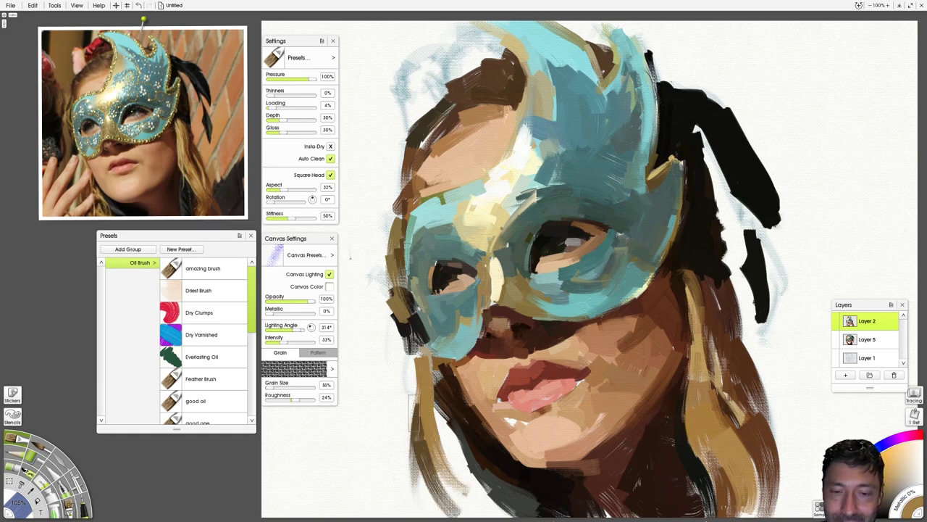
{"action": "left_click_drag", "start_coordinate": [422, 406], "coordinate": [417, 515]}
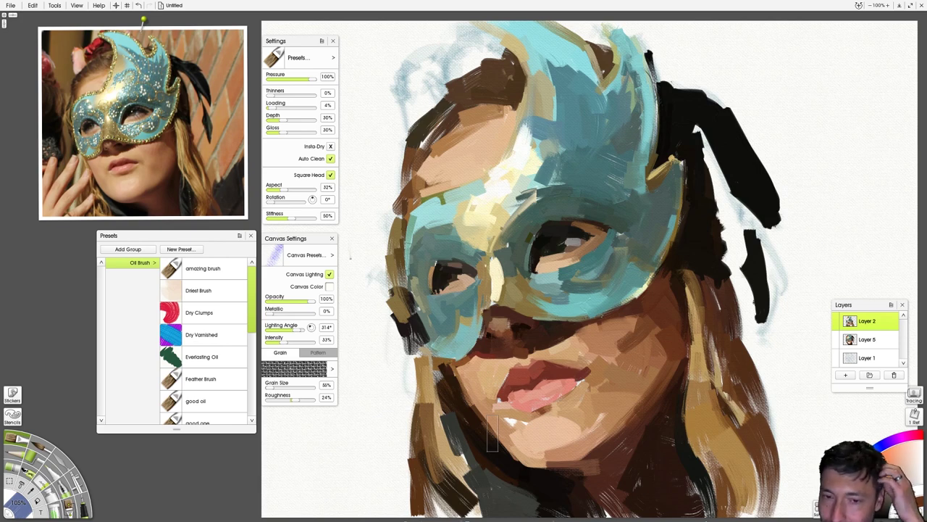
Switch back to the palette knife
{"action": "left_click", "coordinate": [64, 471]}
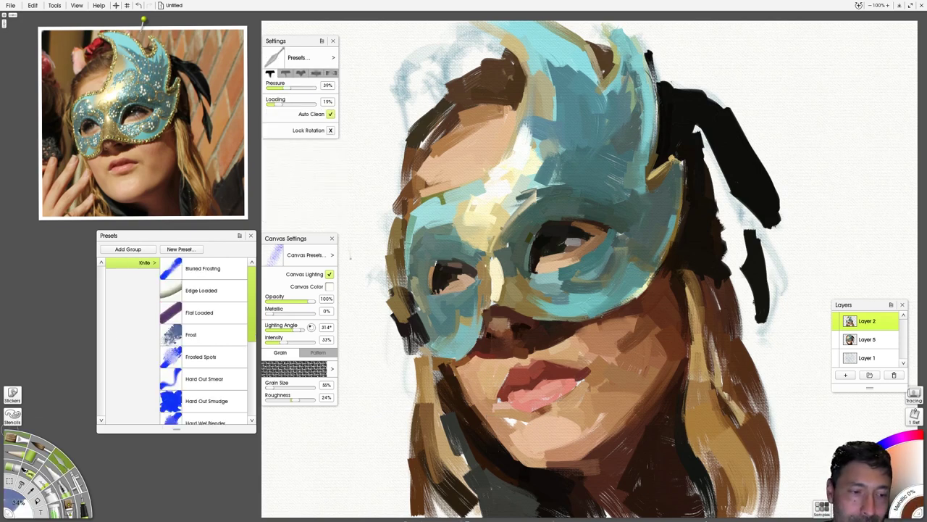